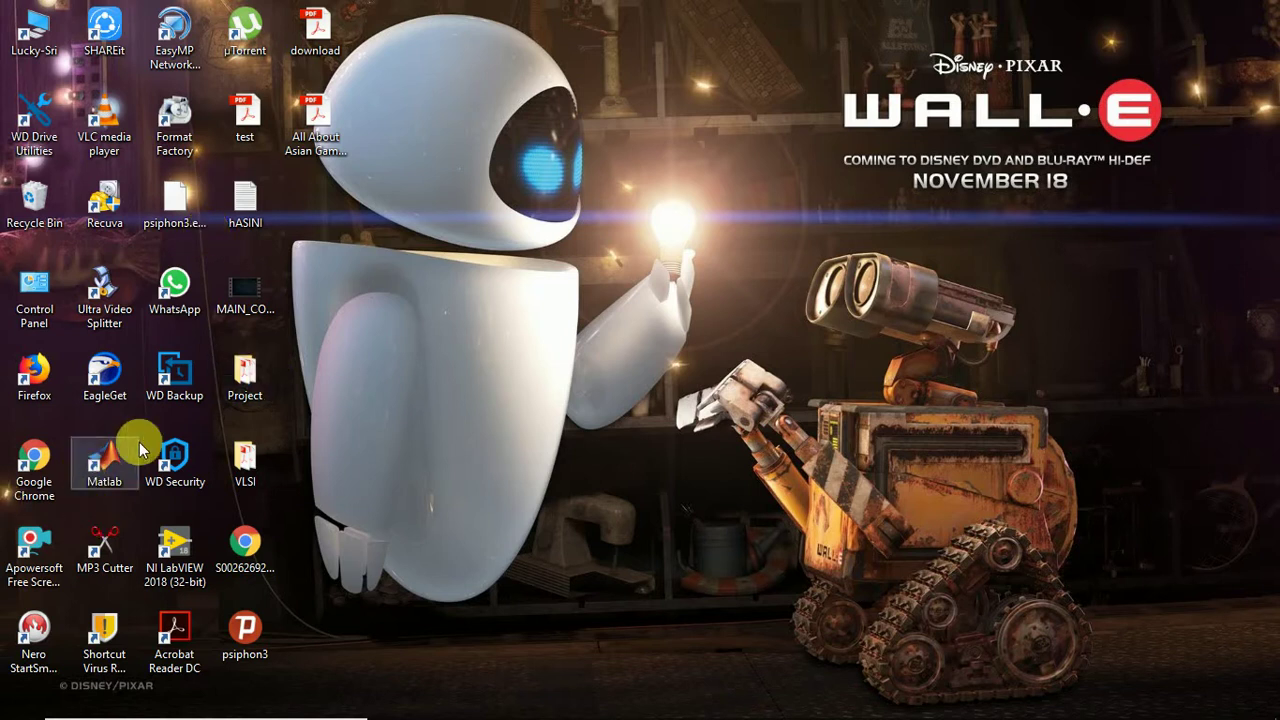
Open Google in a maximized Chrome window and search for "qca designer tool"
{"action": "double_click", "coordinate": [45, 464]}
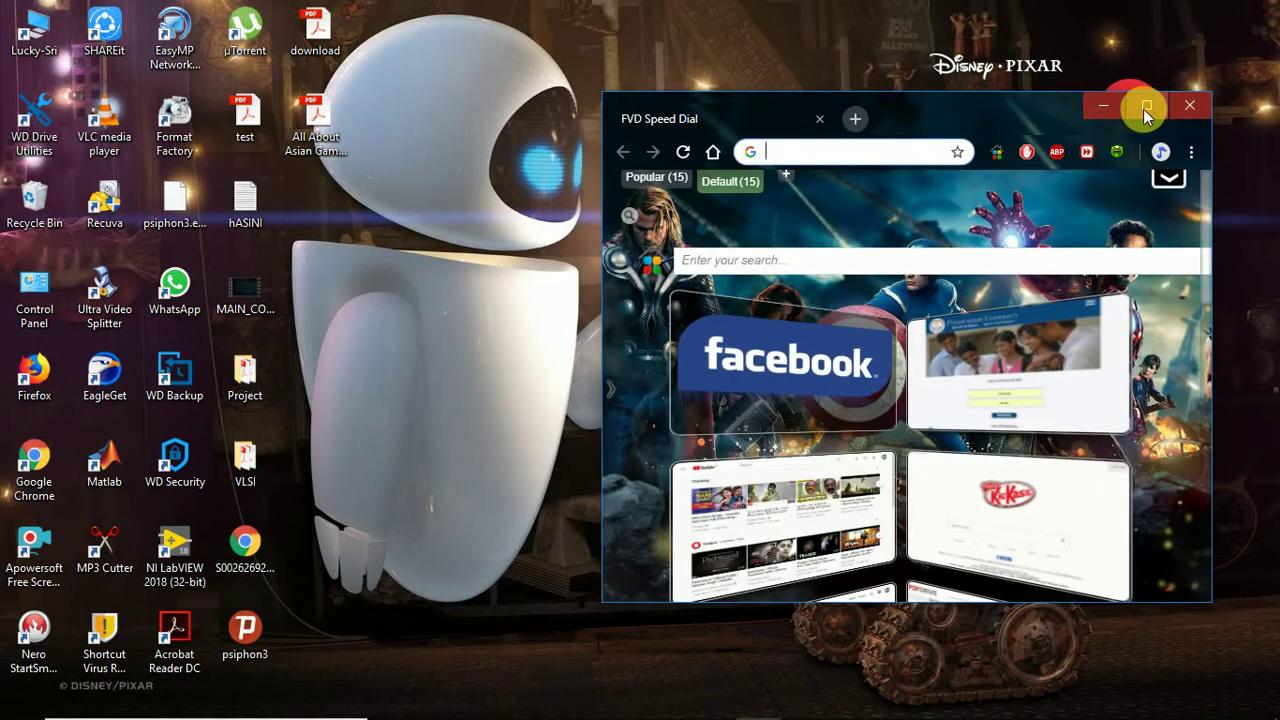
{"action": "left_click", "coordinate": [1145, 107]}
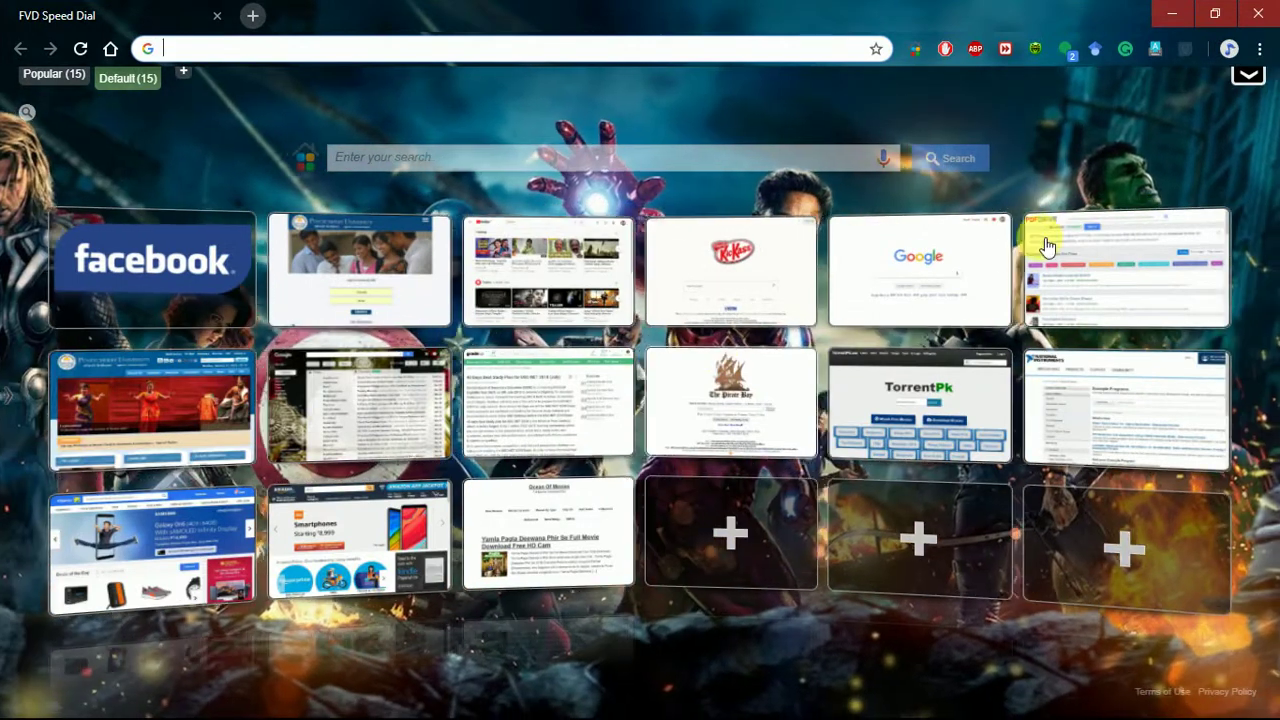
{"action": "left_click", "coordinate": [880, 275]}
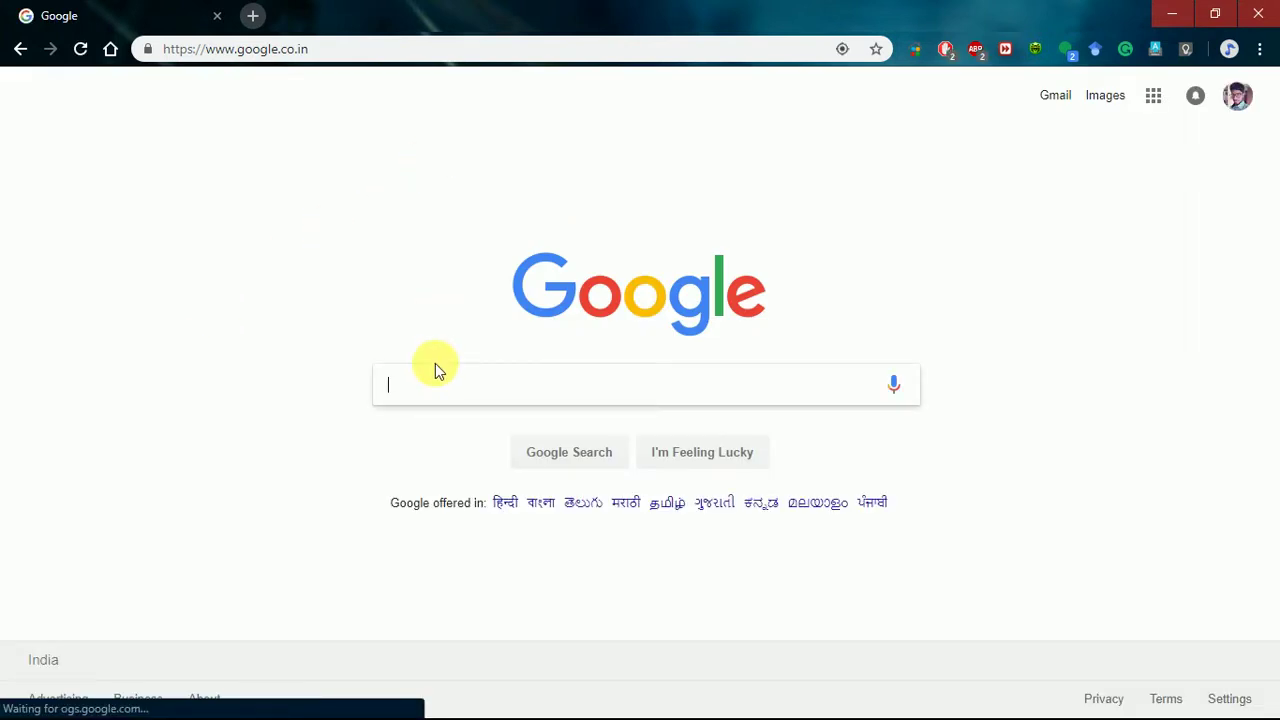
{"action": "left_click", "coordinate": [440, 388]}
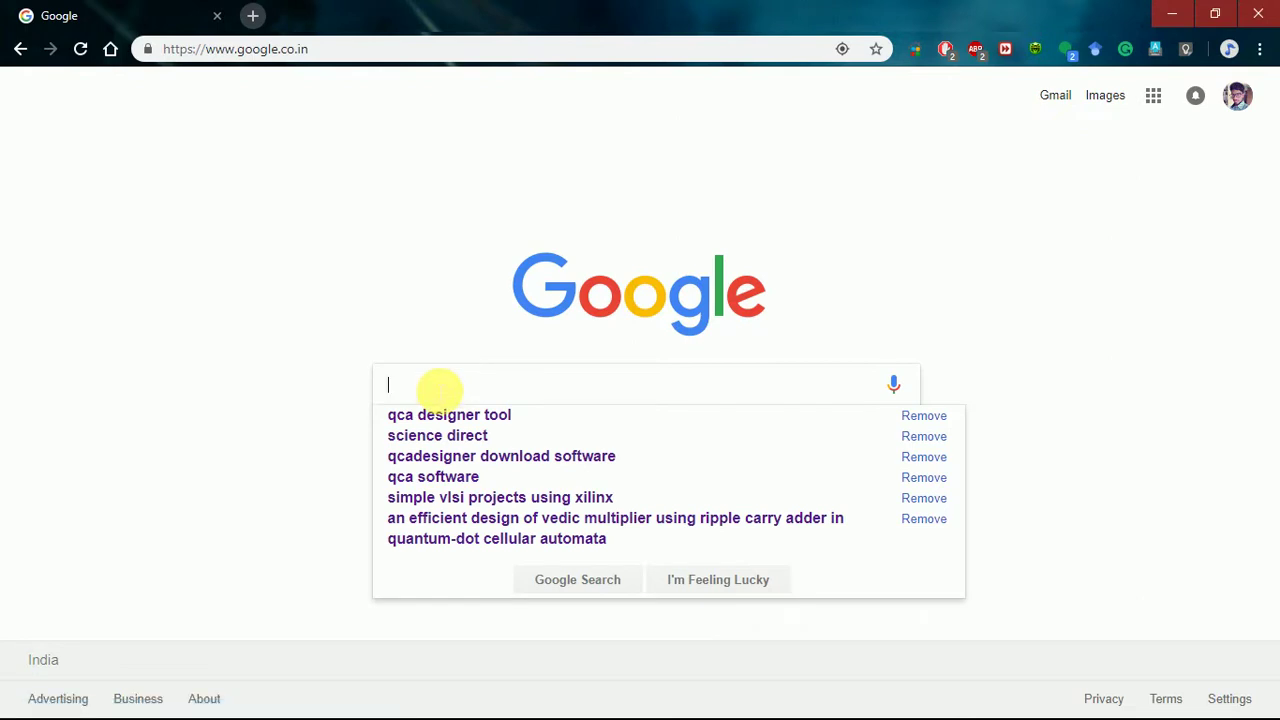
{"action": "left_click", "coordinate": [477, 416]}
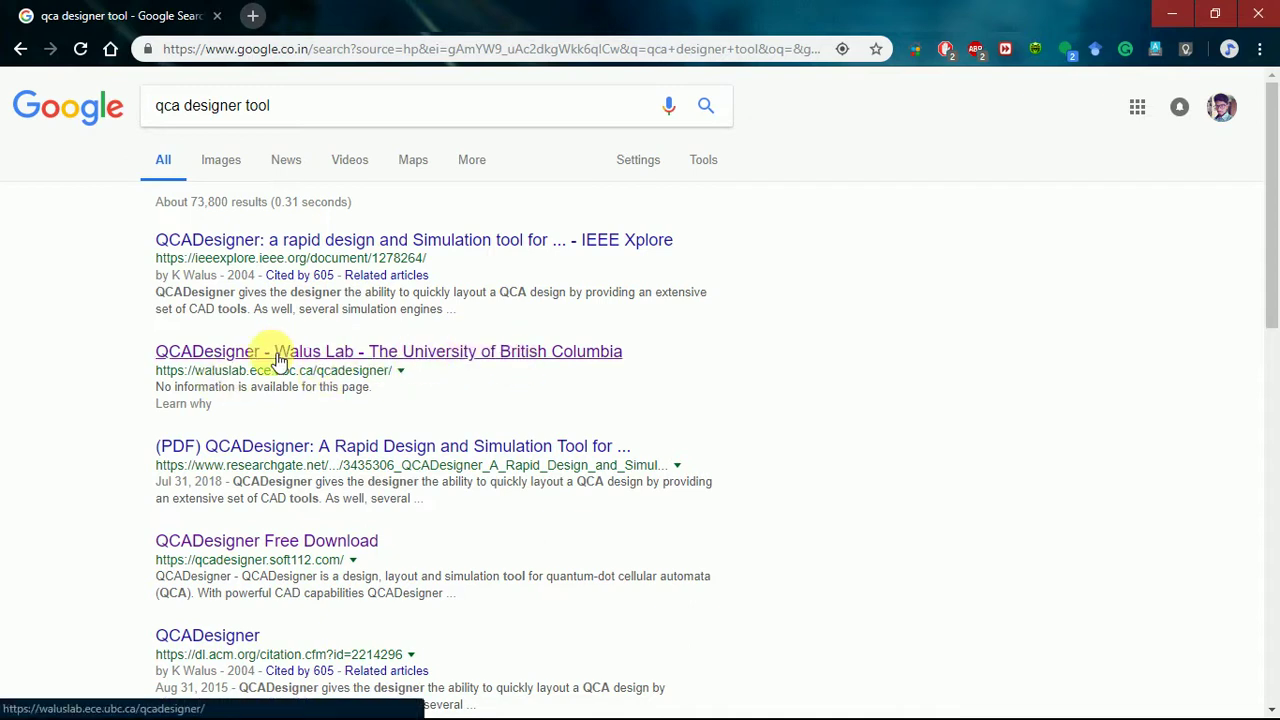
Look at the Walus Lab and Soft112 QCADesigner pages from the search results, returning to the results after each
{"action": "left_click", "coordinate": [330, 354]}
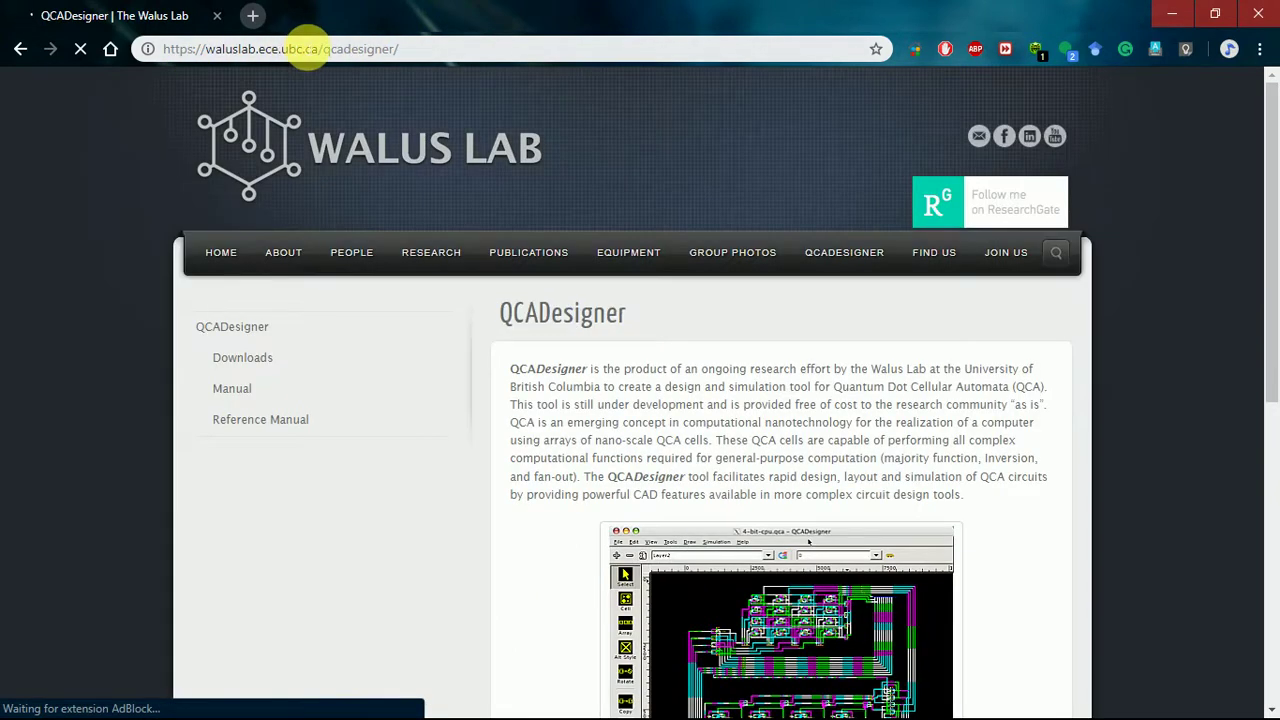
{"action": "left_click", "coordinate": [14, 52]}
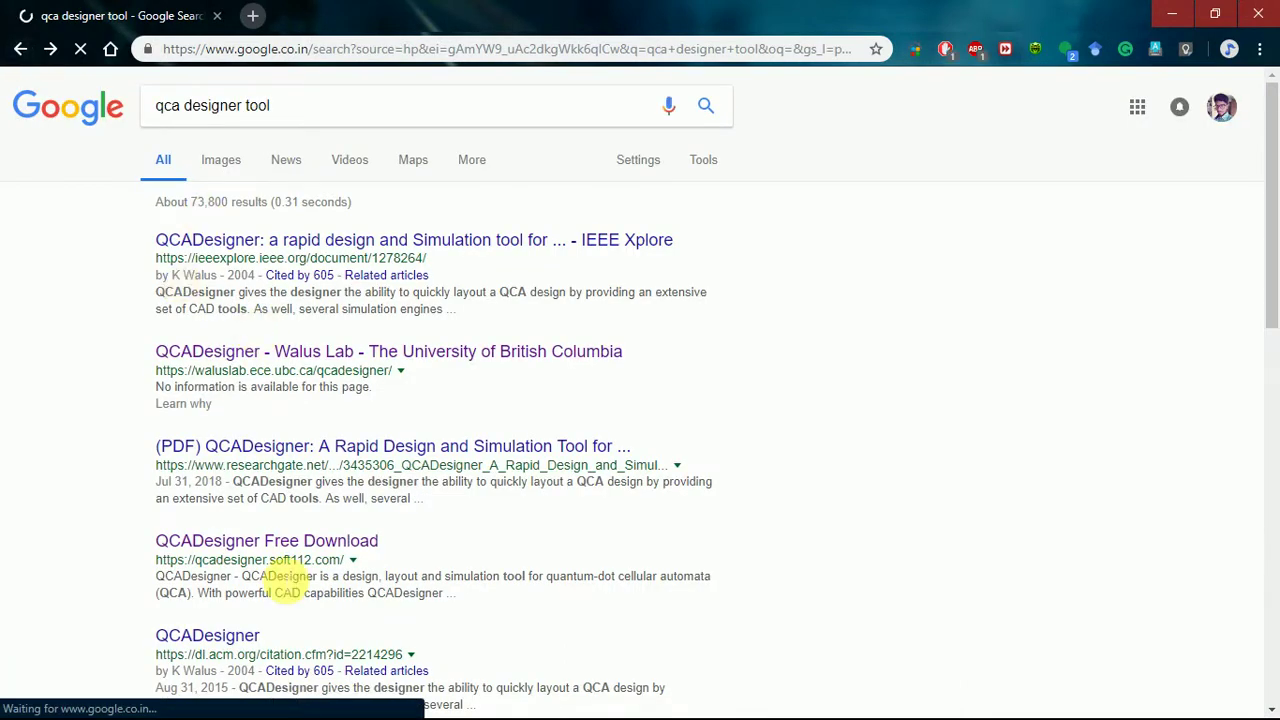
{"action": "left_click", "coordinate": [242, 553]}
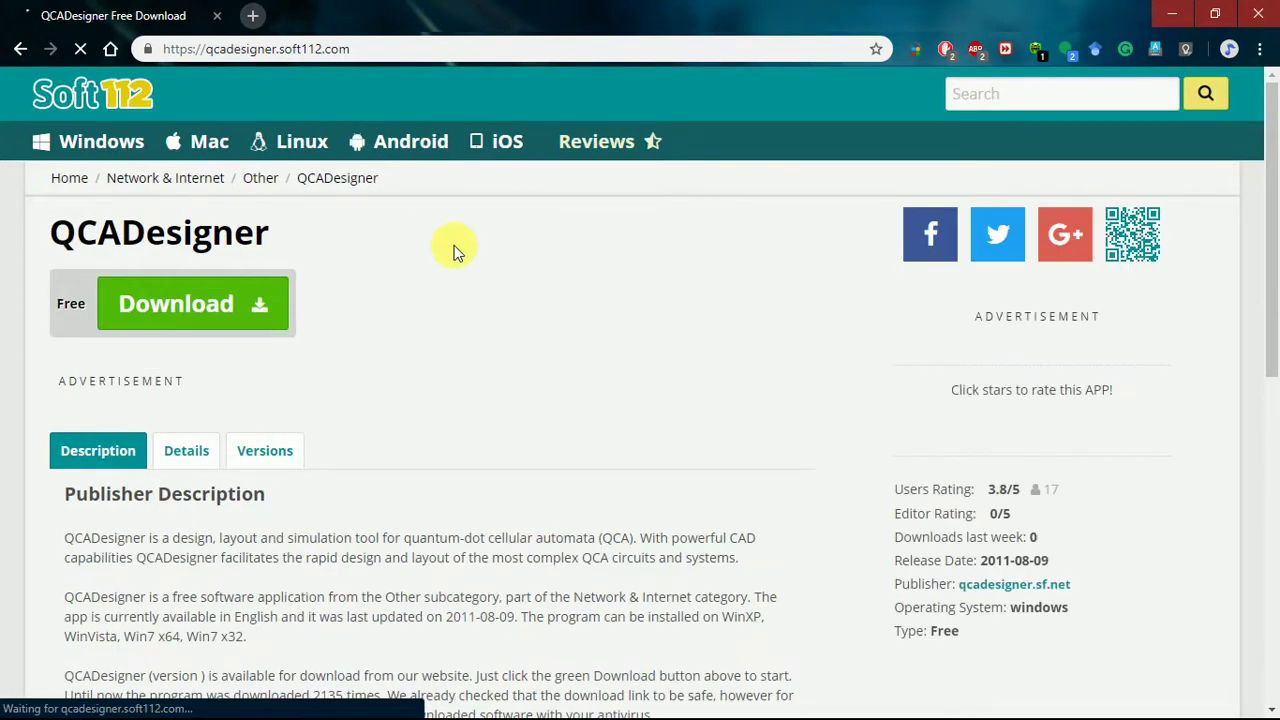
{"action": "left_click", "coordinate": [18, 52]}
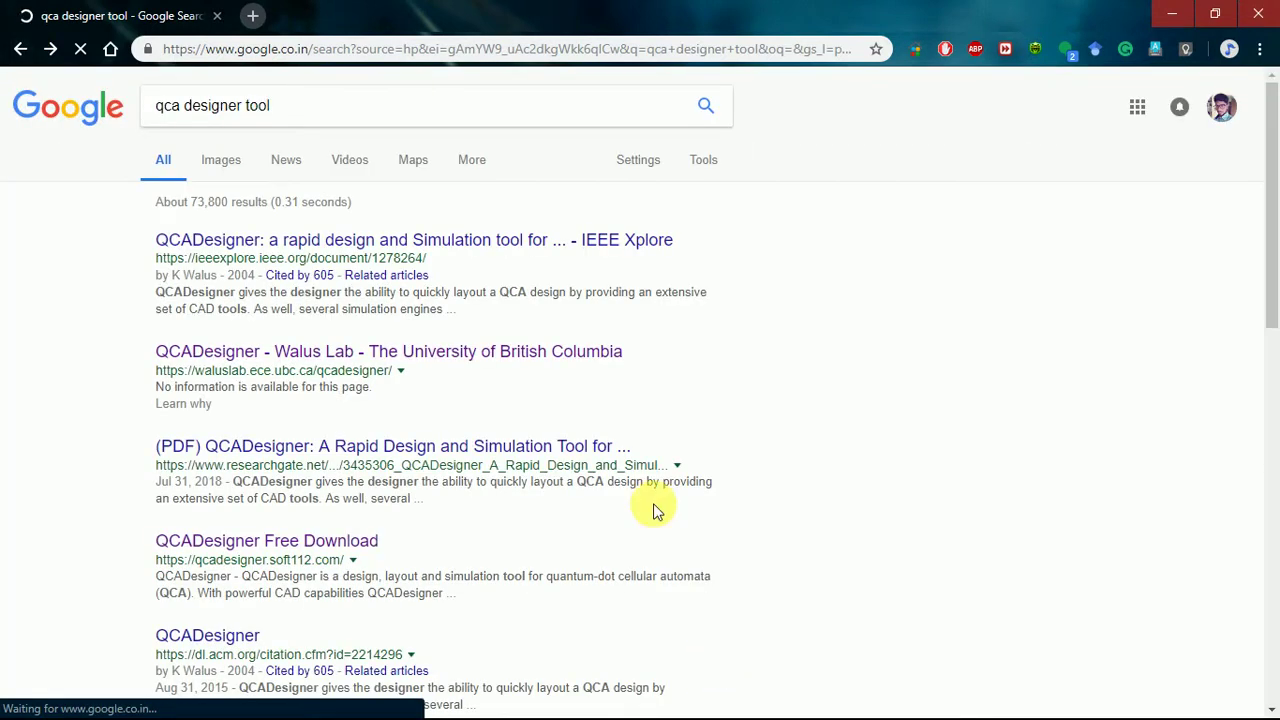
Open Walus Lab's QCADesigner downloads page and follow it to the download for QCADesigner-2.0.3-setup-gtk.exe on GitHub
{"action": "left_click", "coordinate": [387, 355]}
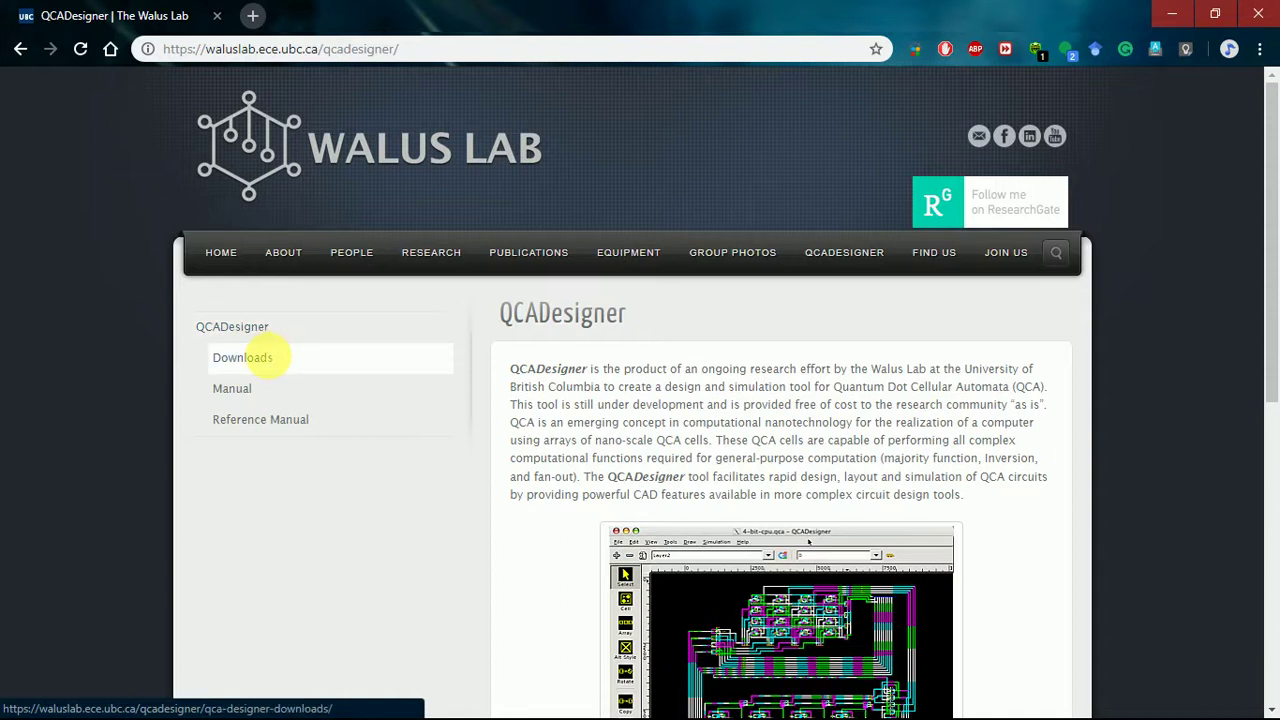
{"action": "left_click", "coordinate": [272, 360]}
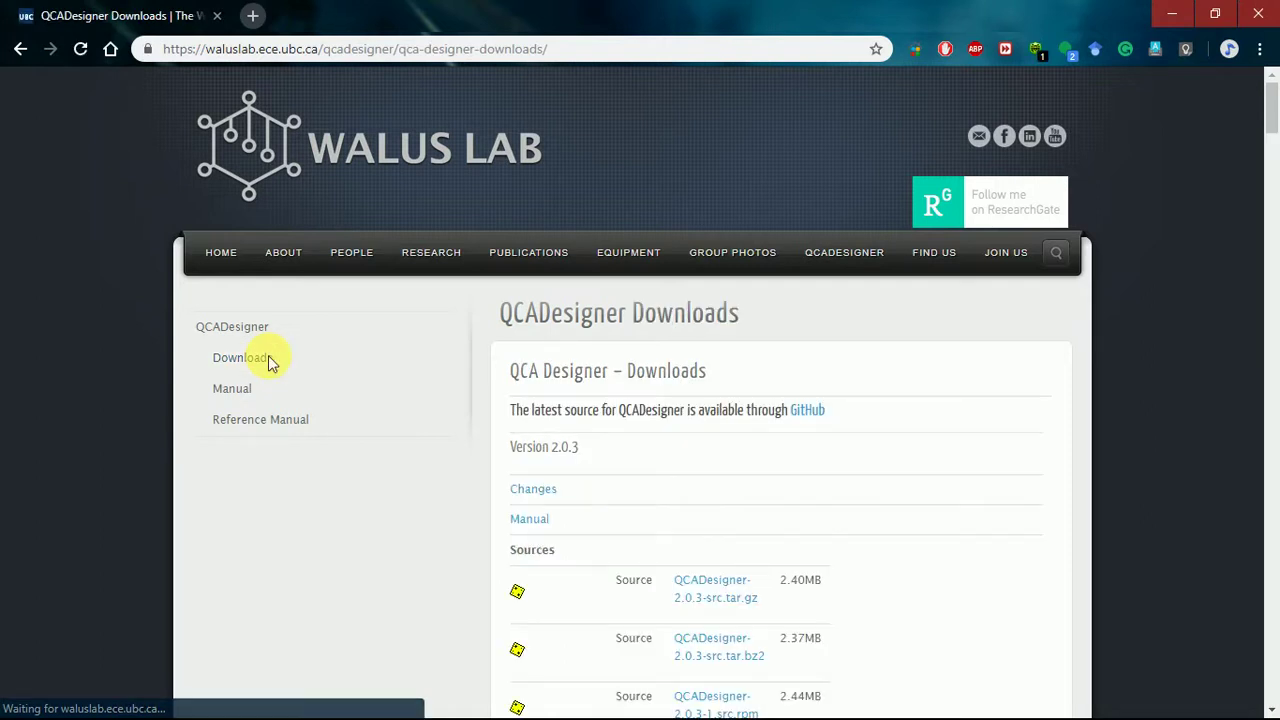
{"action": "left_click_drag", "start_coordinate": [1274, 108], "coordinate": [1272, 164]}
{"action": "left_click_drag", "start_coordinate": [1272, 215], "coordinate": [1269, 143]}
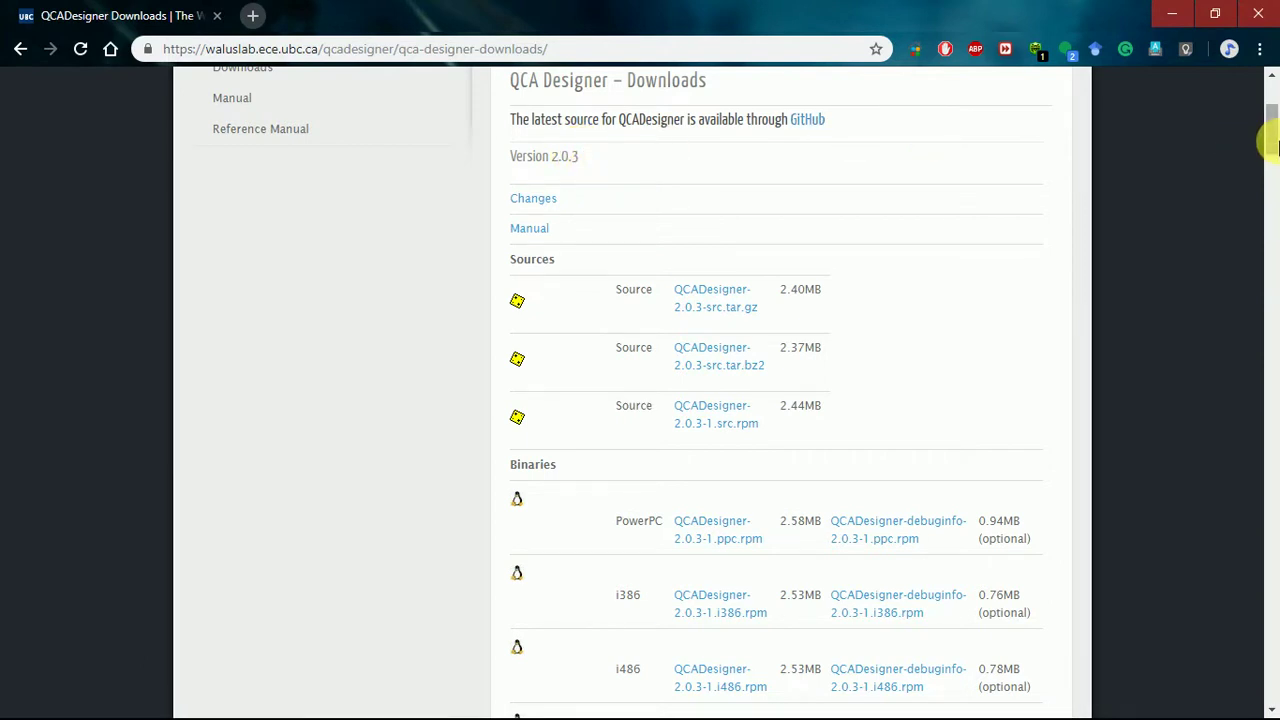
{"action": "left_click_drag", "start_coordinate": [1271, 145], "coordinate": [1271, 195]}
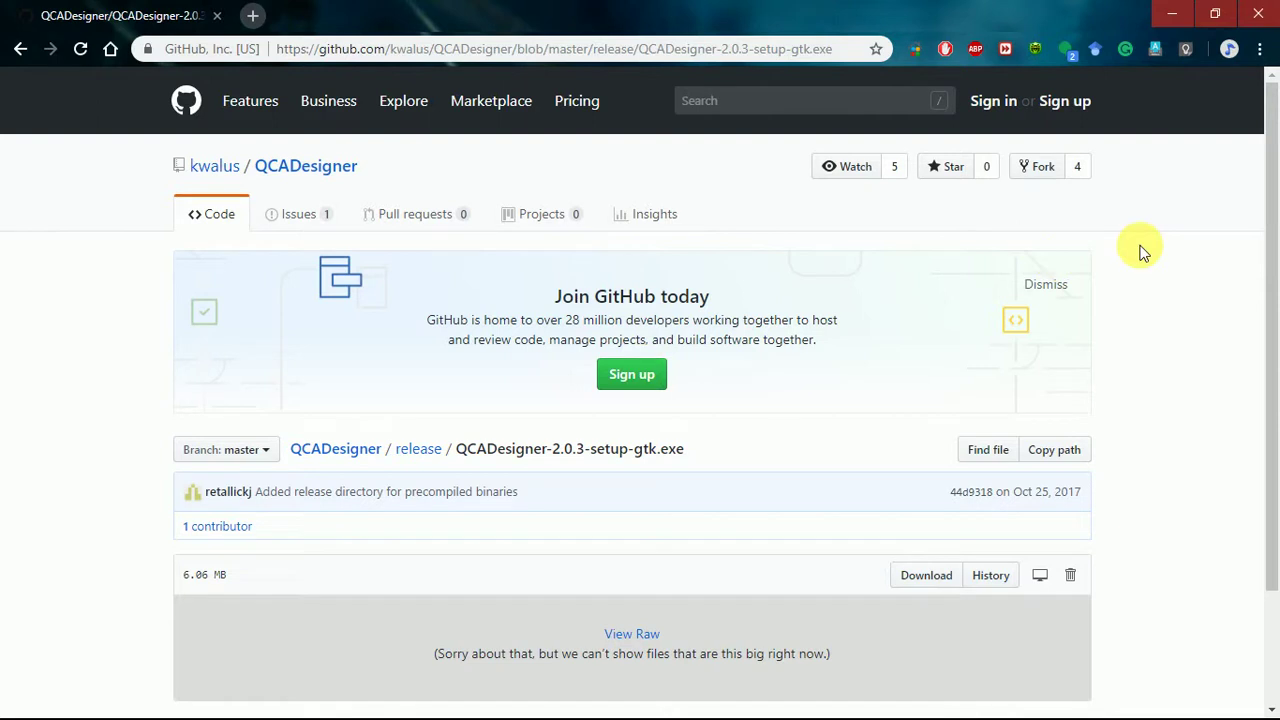
{"action": "left_click_drag", "start_coordinate": [1275, 168], "coordinate": [1271, 240]}
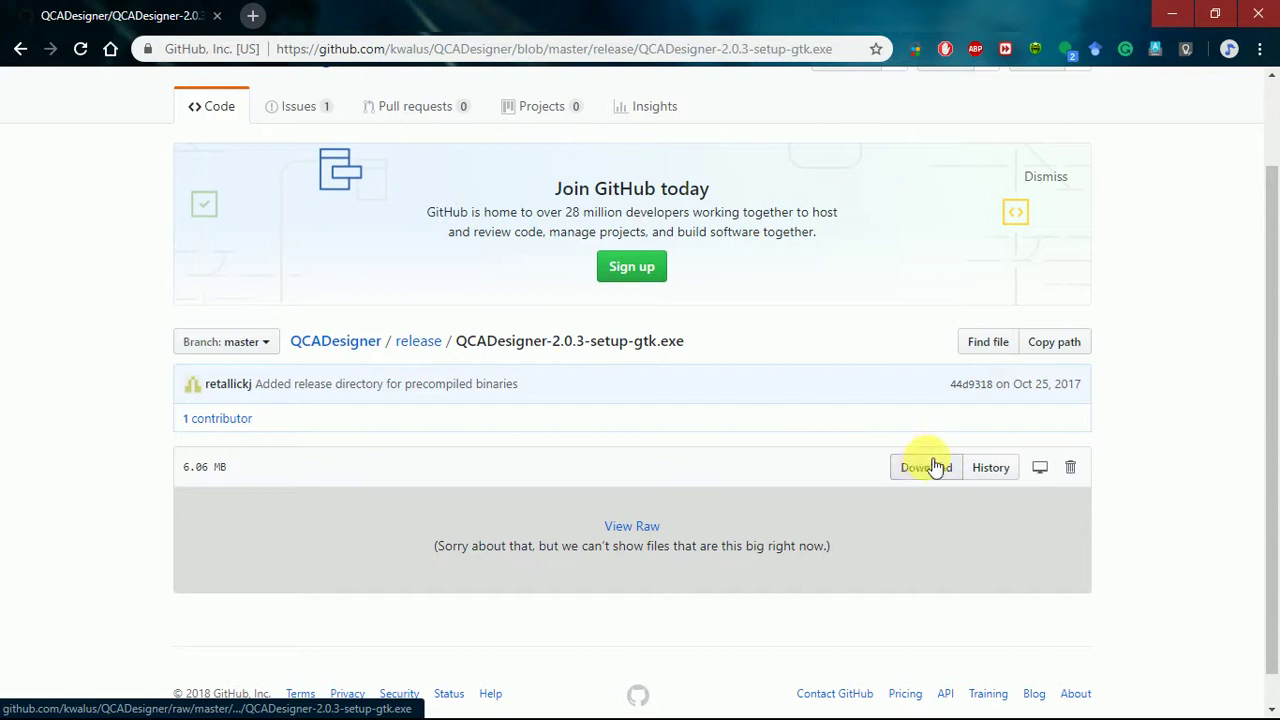
Minimize the browser and locate the QCADesigner-2.0.3 setup files in the computer's Downloads folder
{"action": "left_click", "coordinate": [1177, 12]}
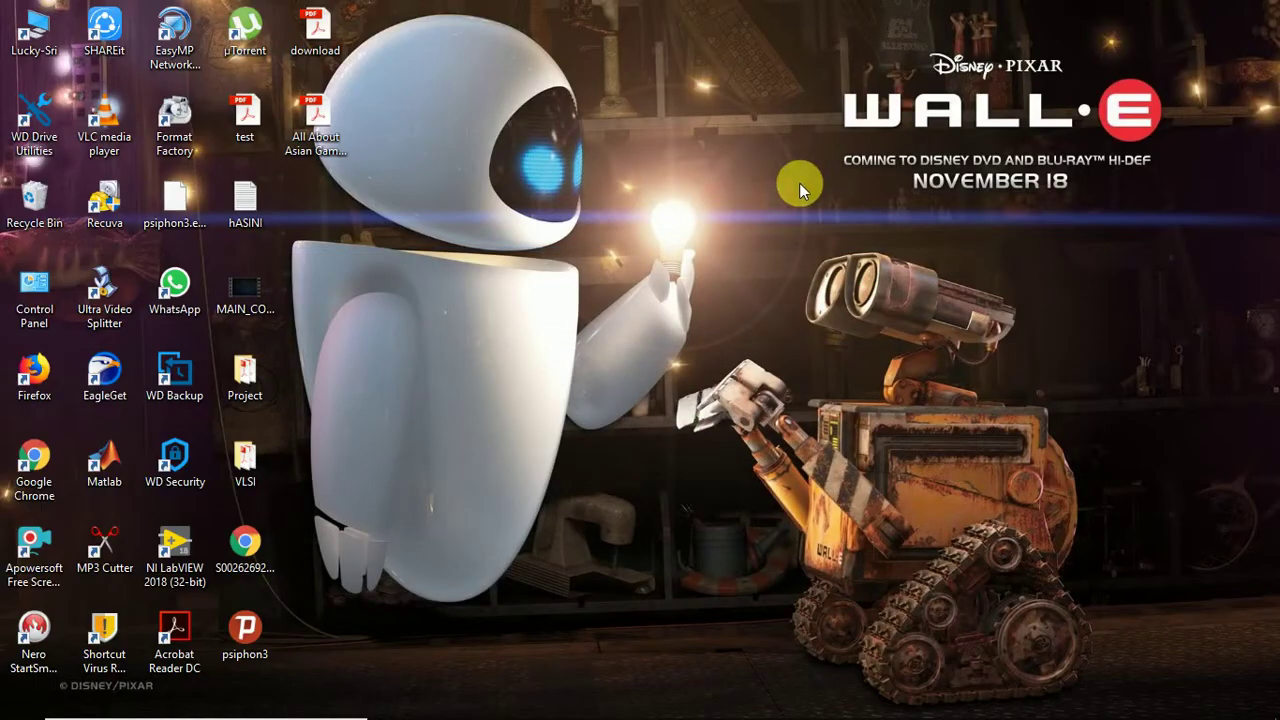
{"action": "double_click", "coordinate": [35, 35]}
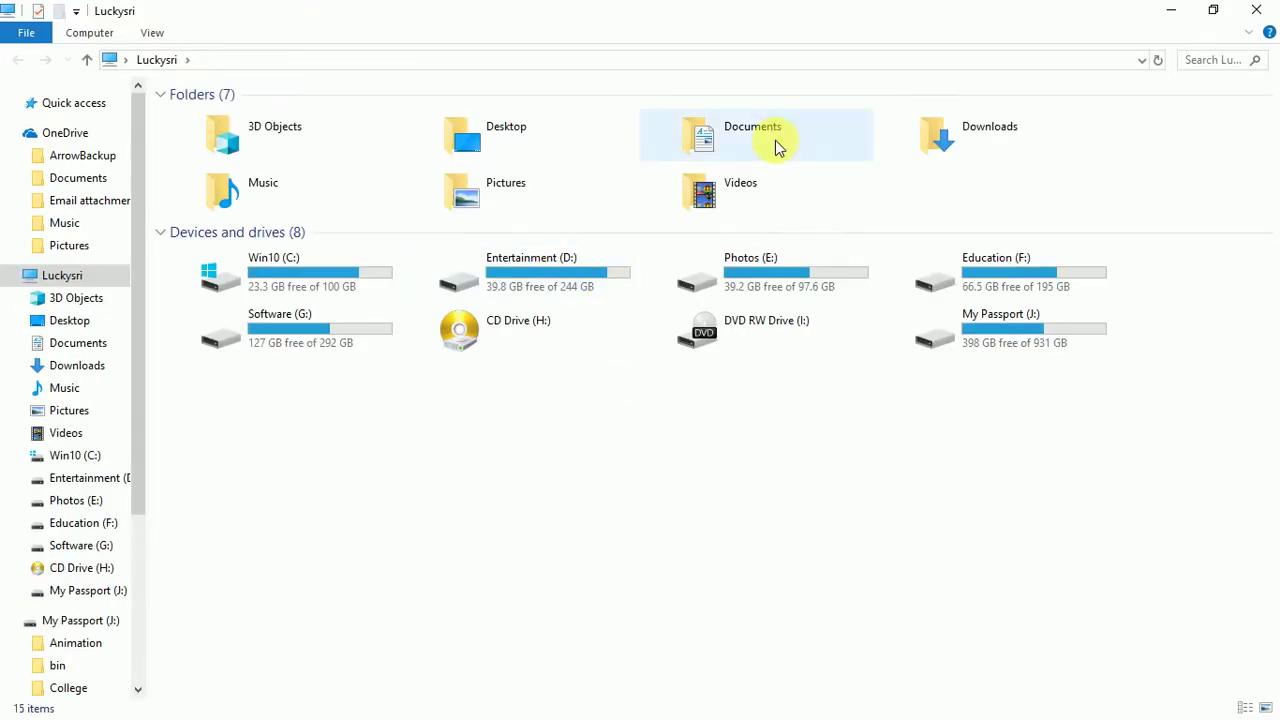
{"action": "left_click", "coordinate": [946, 138]}
{"action": "double_click", "coordinate": [950, 138]}
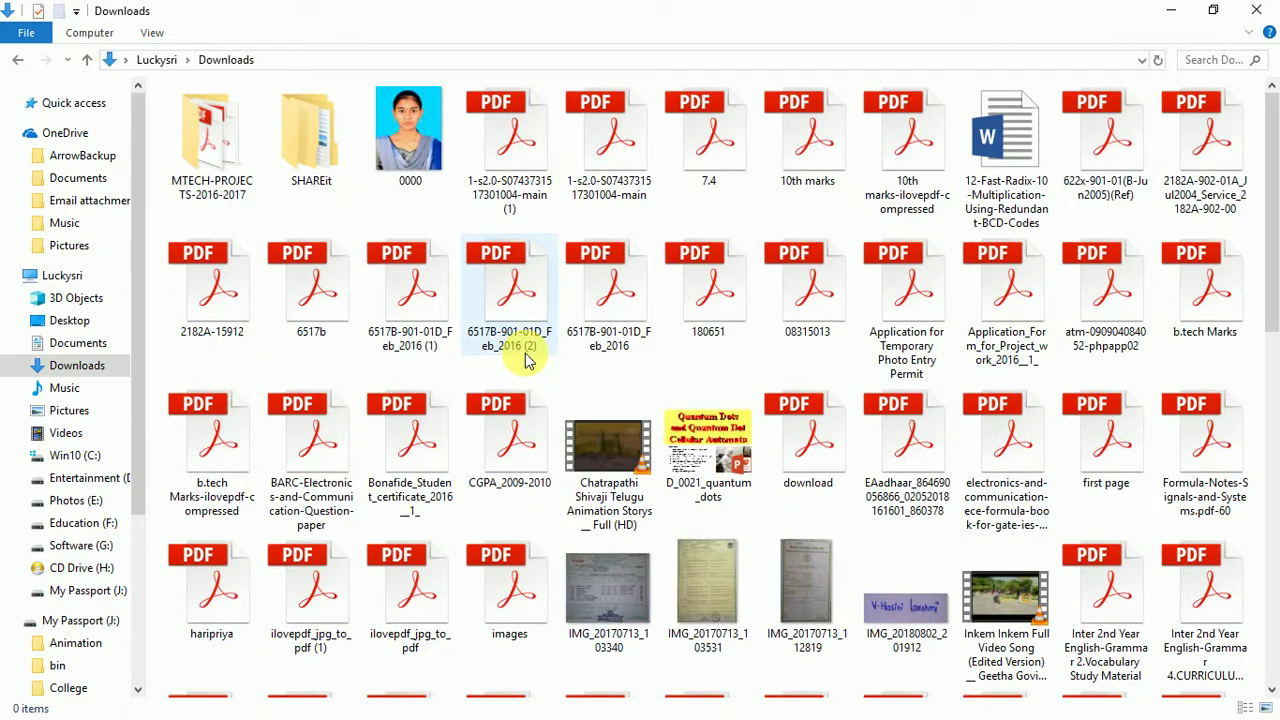
{"action": "left_click_drag", "start_coordinate": [1275, 232], "coordinate": [1273, 610]}
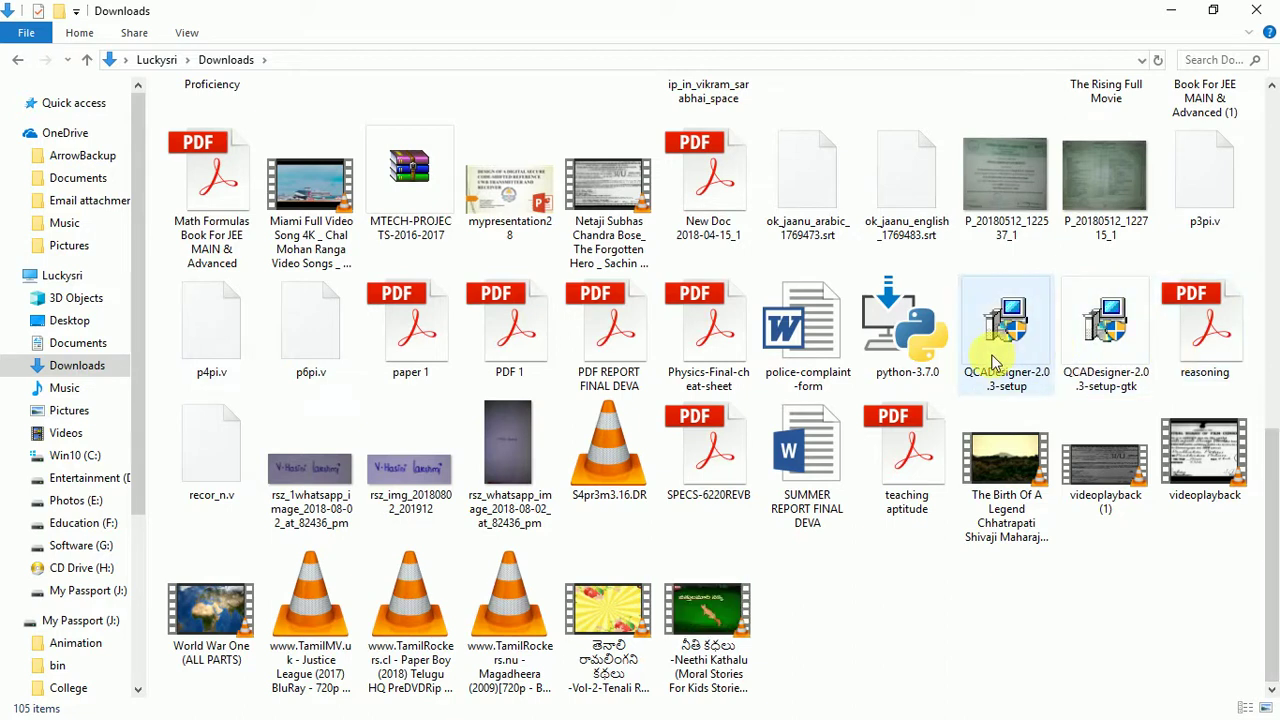
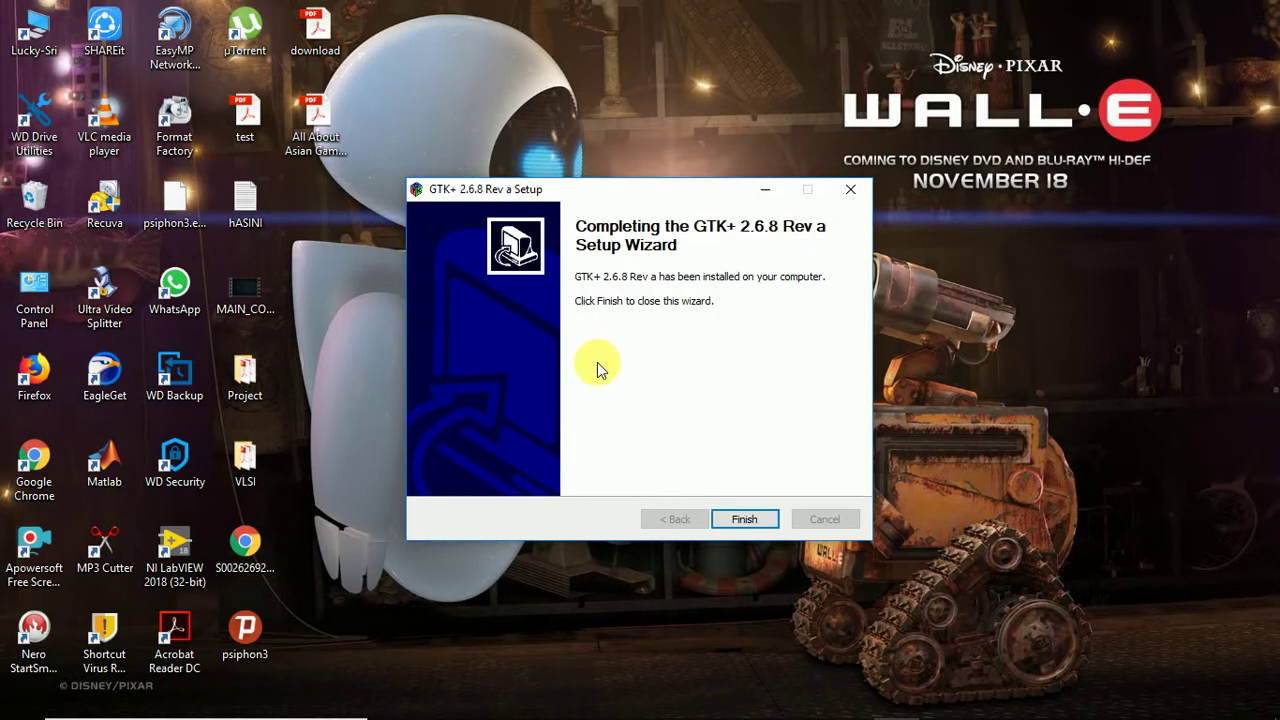
Finish the GTK+ 2.6.8 setup, accept the QCADesigner license agreement, and keep the default installation and Start Menu folders
{"action": "left_click", "coordinate": [748, 528]}
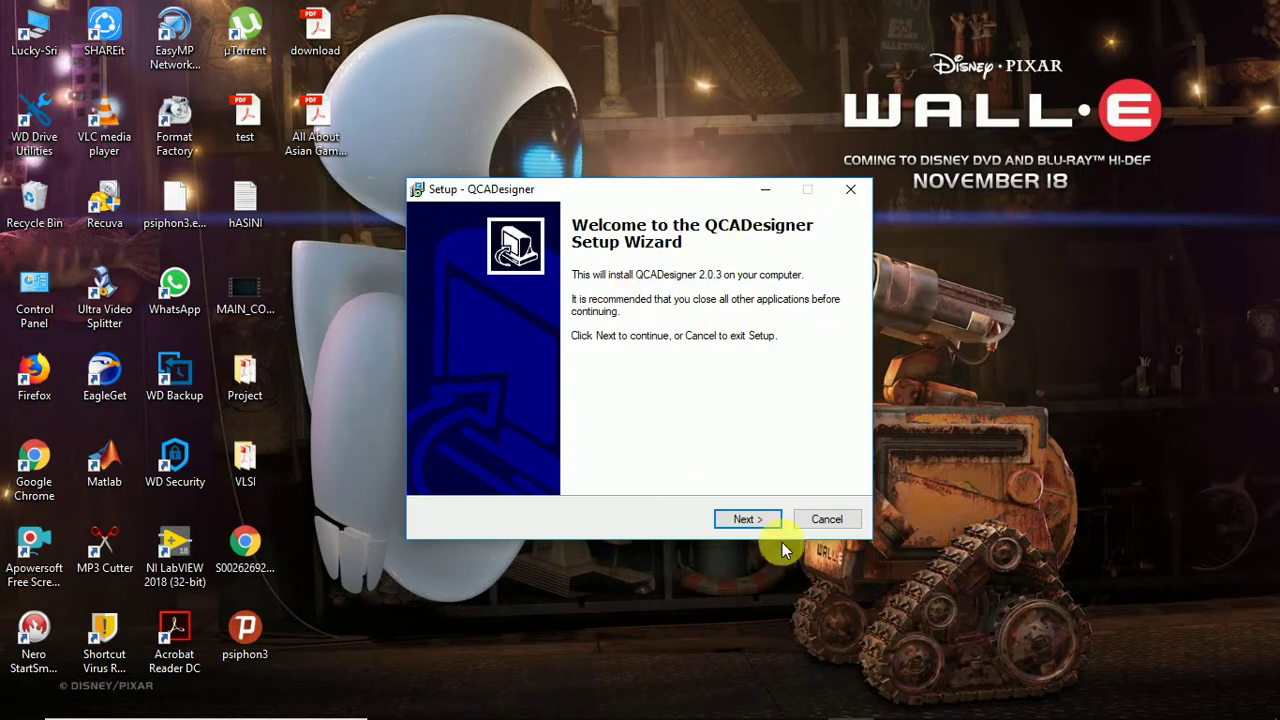
{"action": "left_click", "coordinate": [760, 520]}
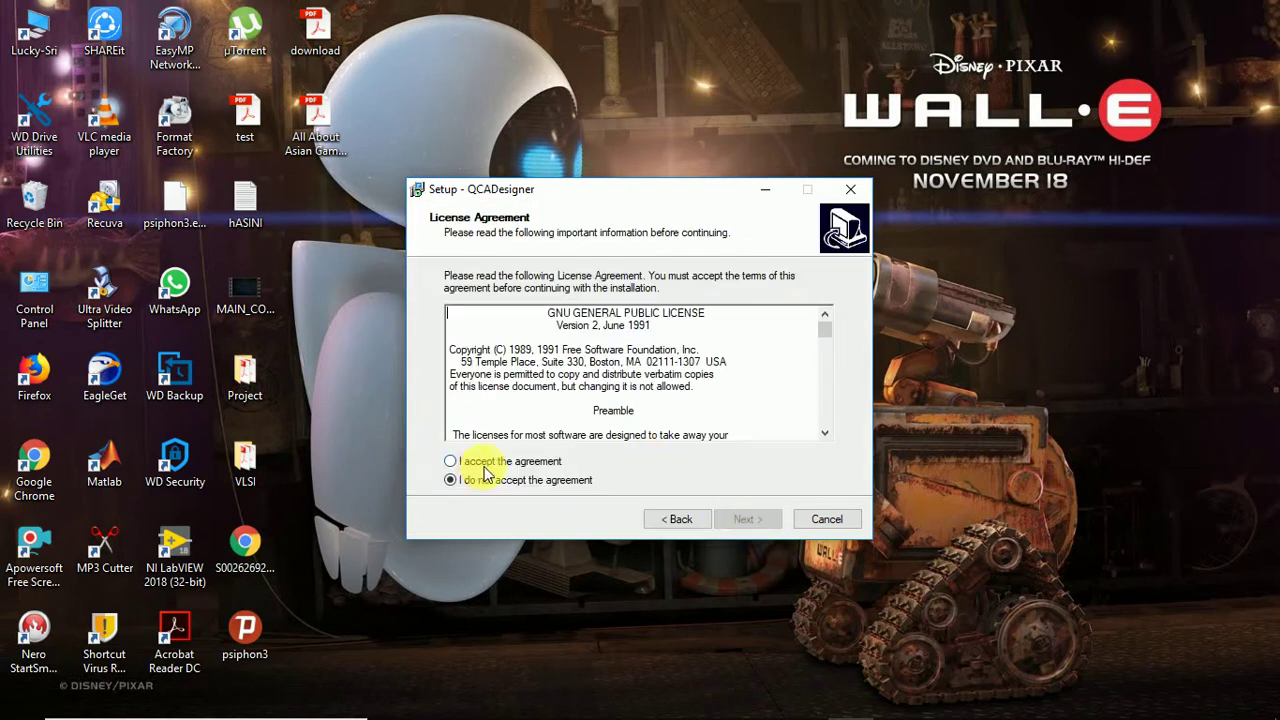
{"action": "left_click", "coordinate": [484, 466]}
{"action": "left_click", "coordinate": [735, 520]}
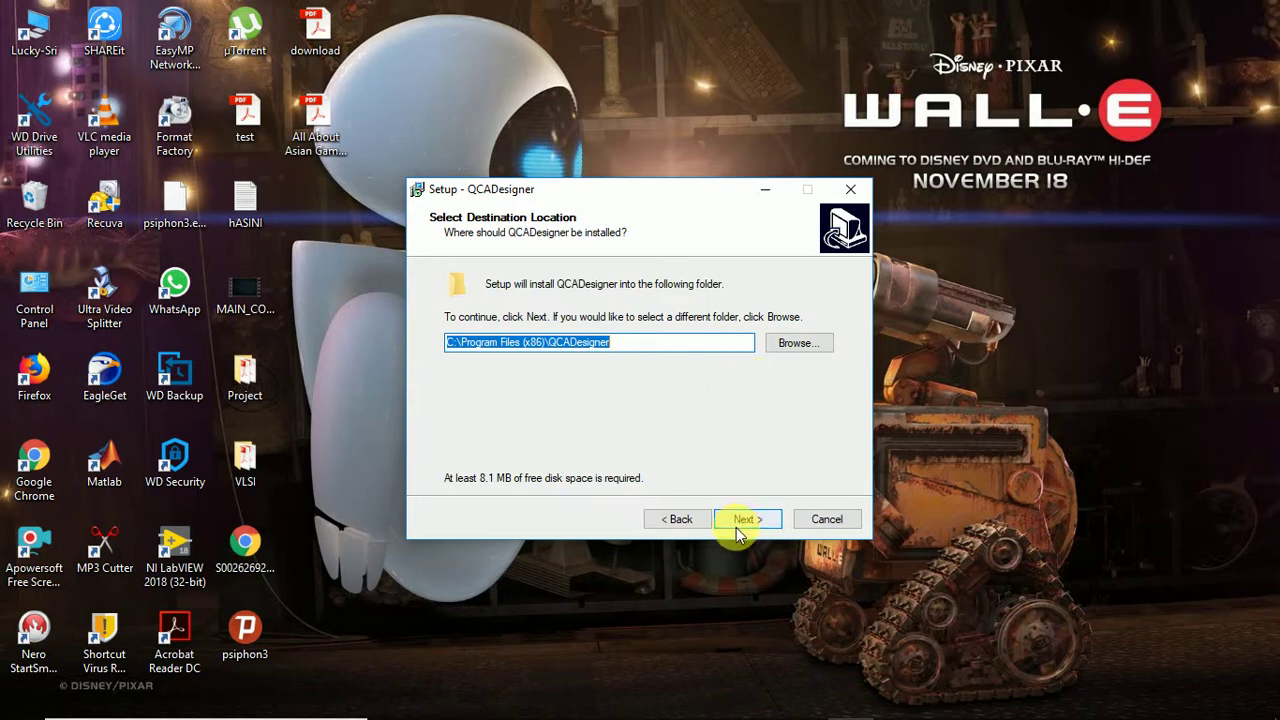
{"action": "left_click", "coordinate": [740, 519]}
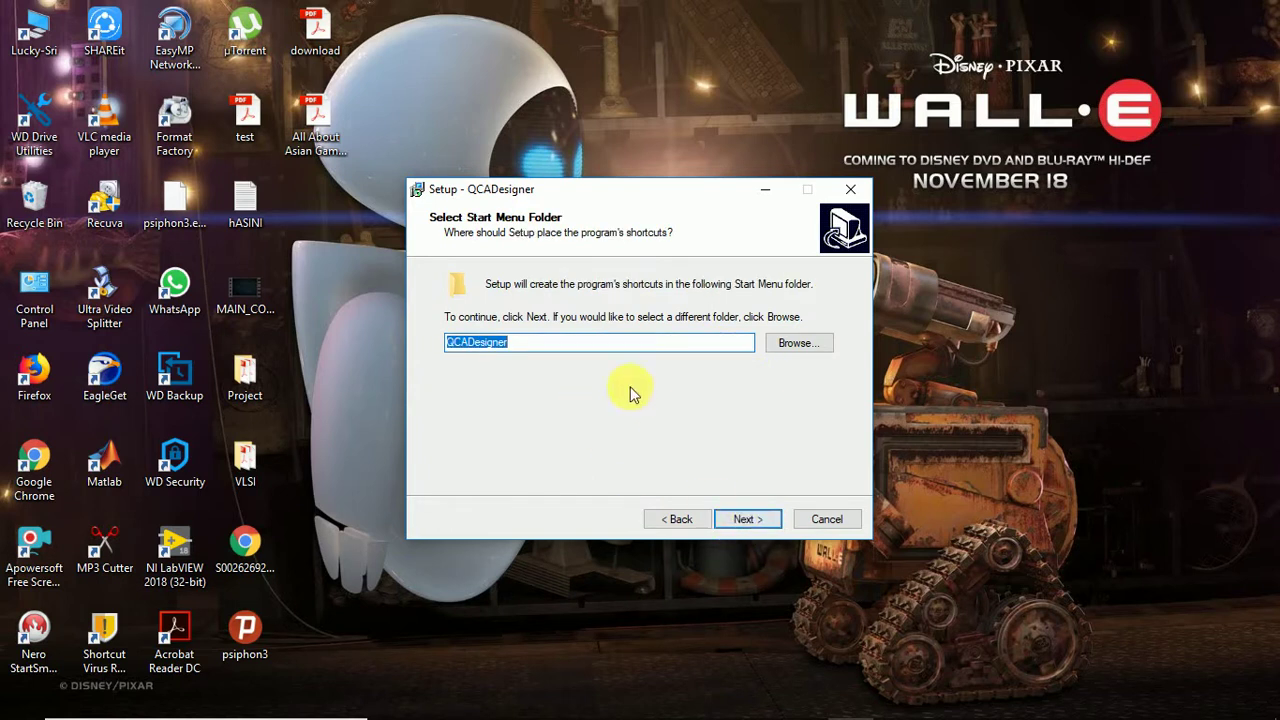
{"action": "left_click", "coordinate": [744, 519]}
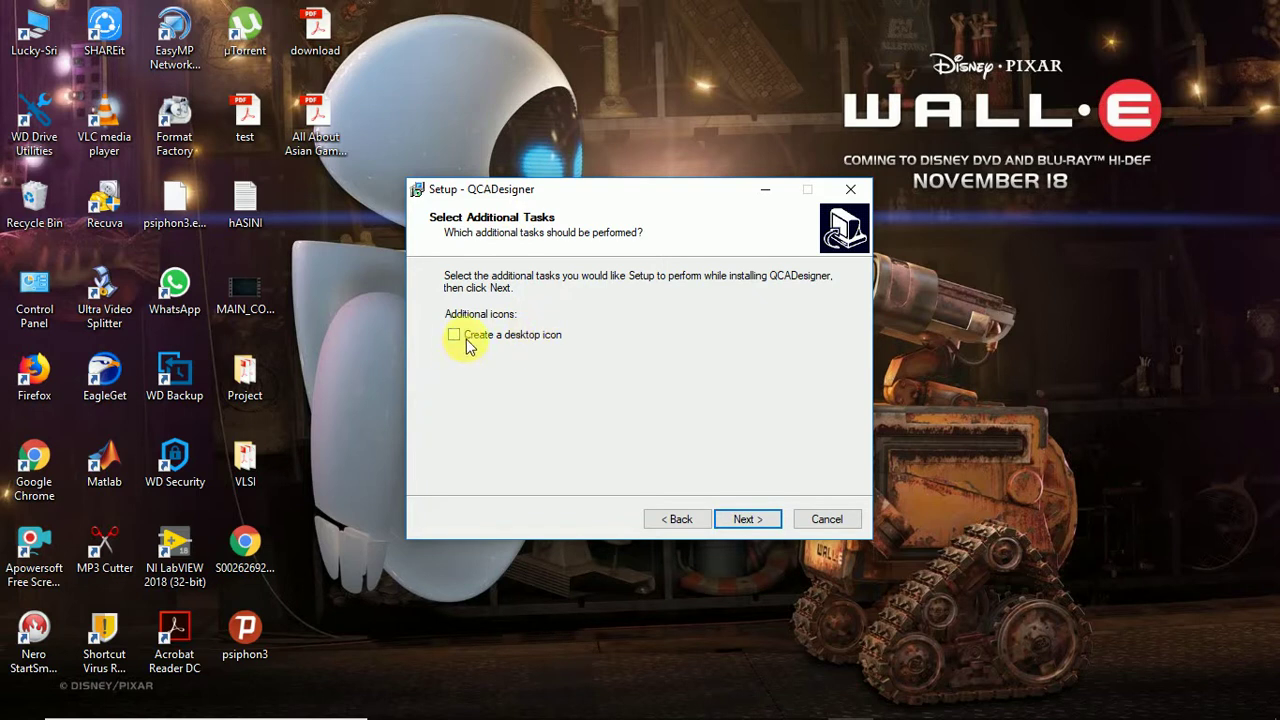
Enable the desktop icon, install QCADesigner 2.0.3 and close the completed setup wizard
{"action": "left_click", "coordinate": [743, 514]}
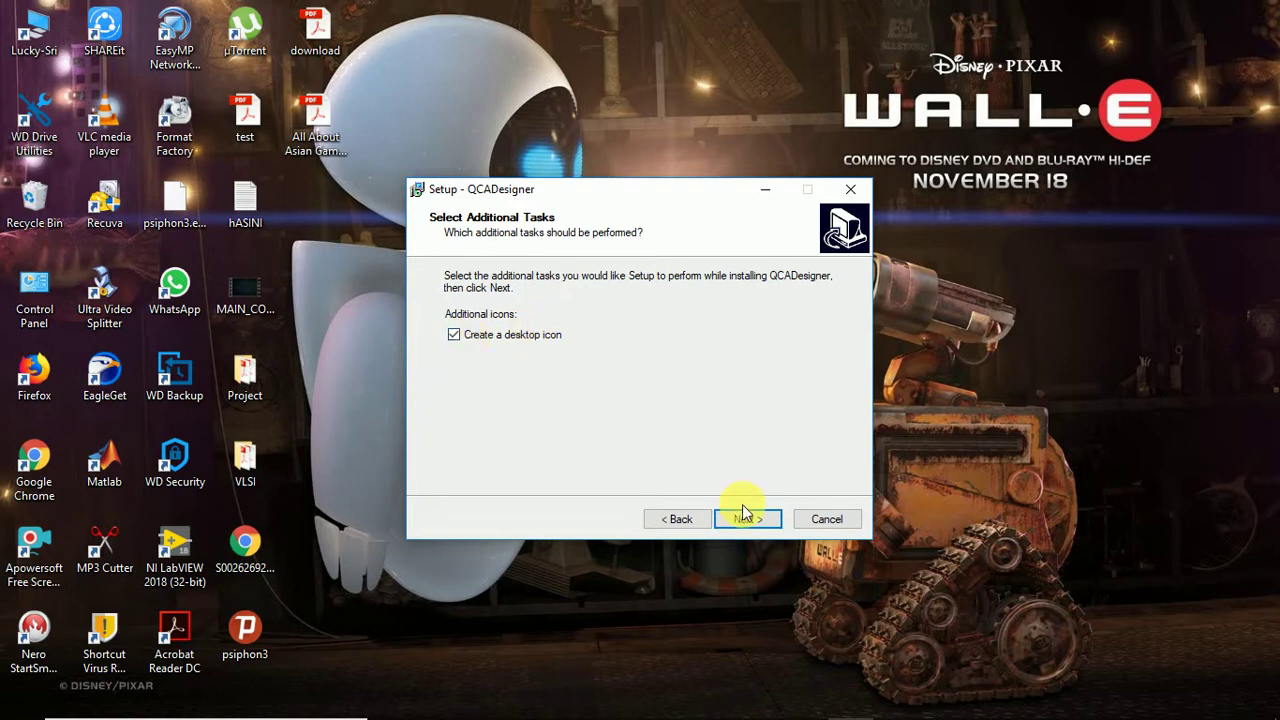
{"action": "left_click", "coordinate": [748, 520]}
{"action": "left_click", "coordinate": [748, 520]}
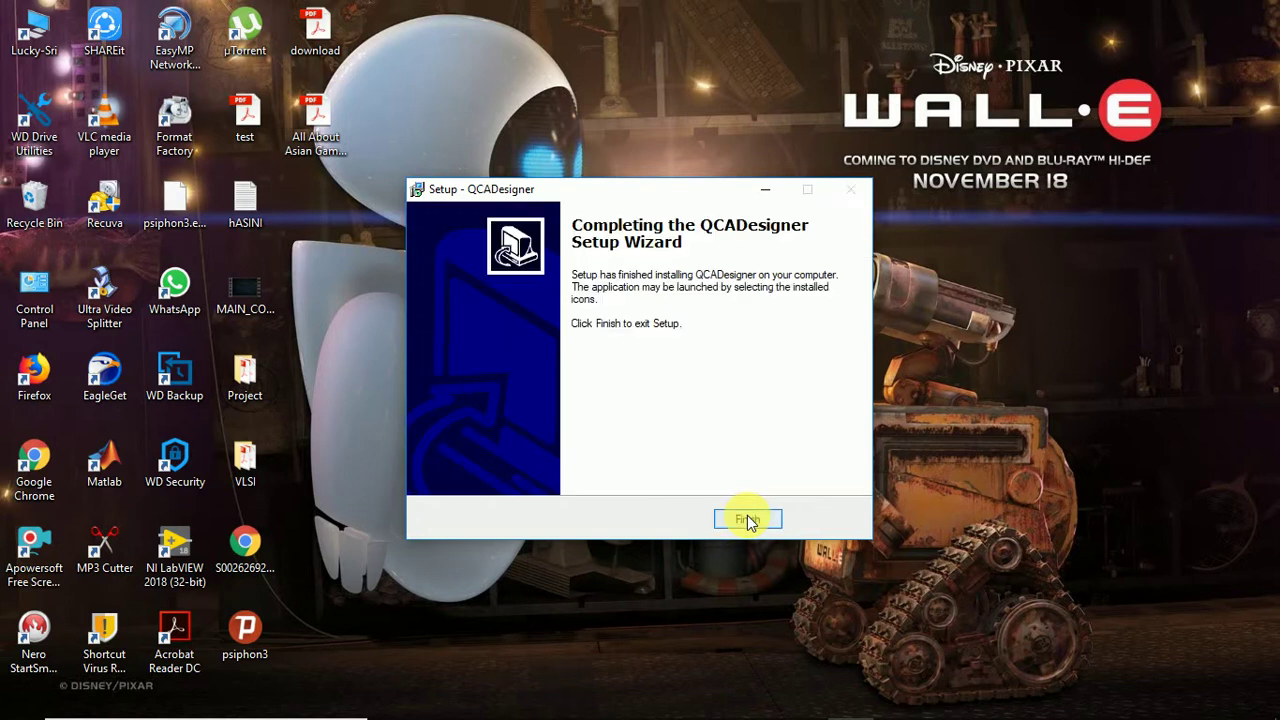
{"action": "left_click", "coordinate": [748, 520]}
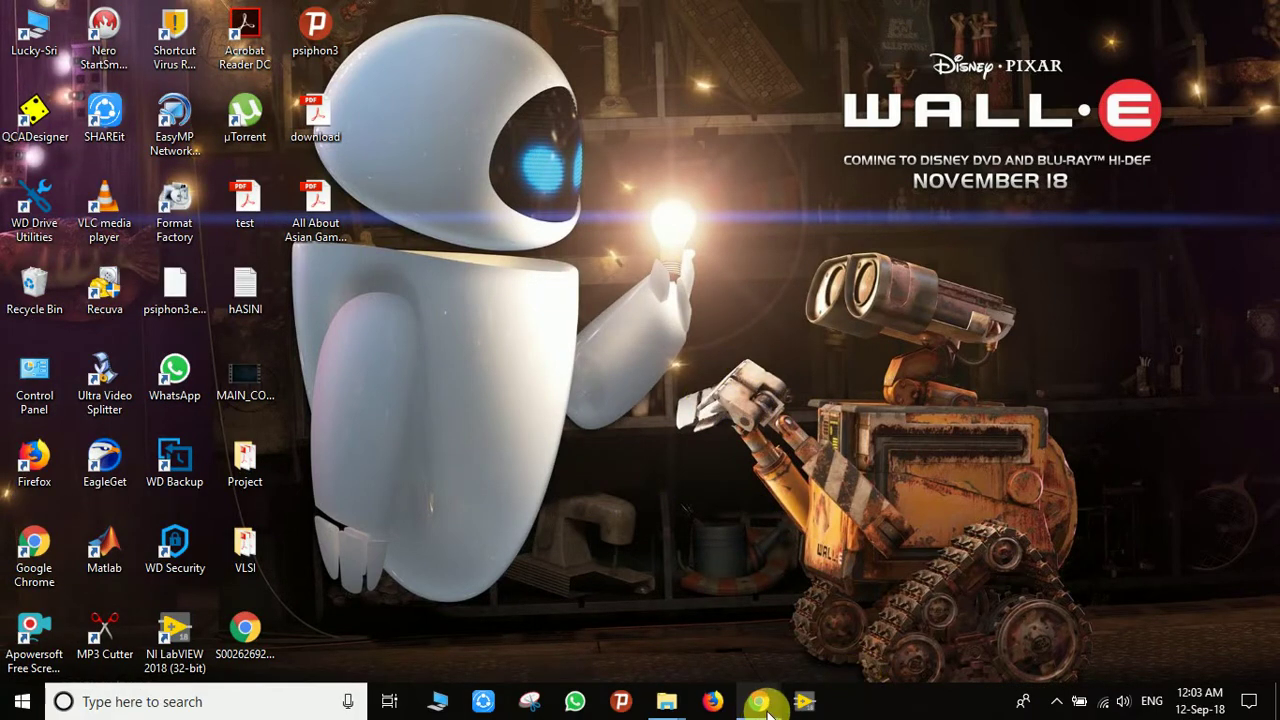
Return to the Downloads folder, launch the QCADesigner-2.0.3-setup installer and minimize the folder window
{"action": "left_click", "coordinate": [666, 703]}
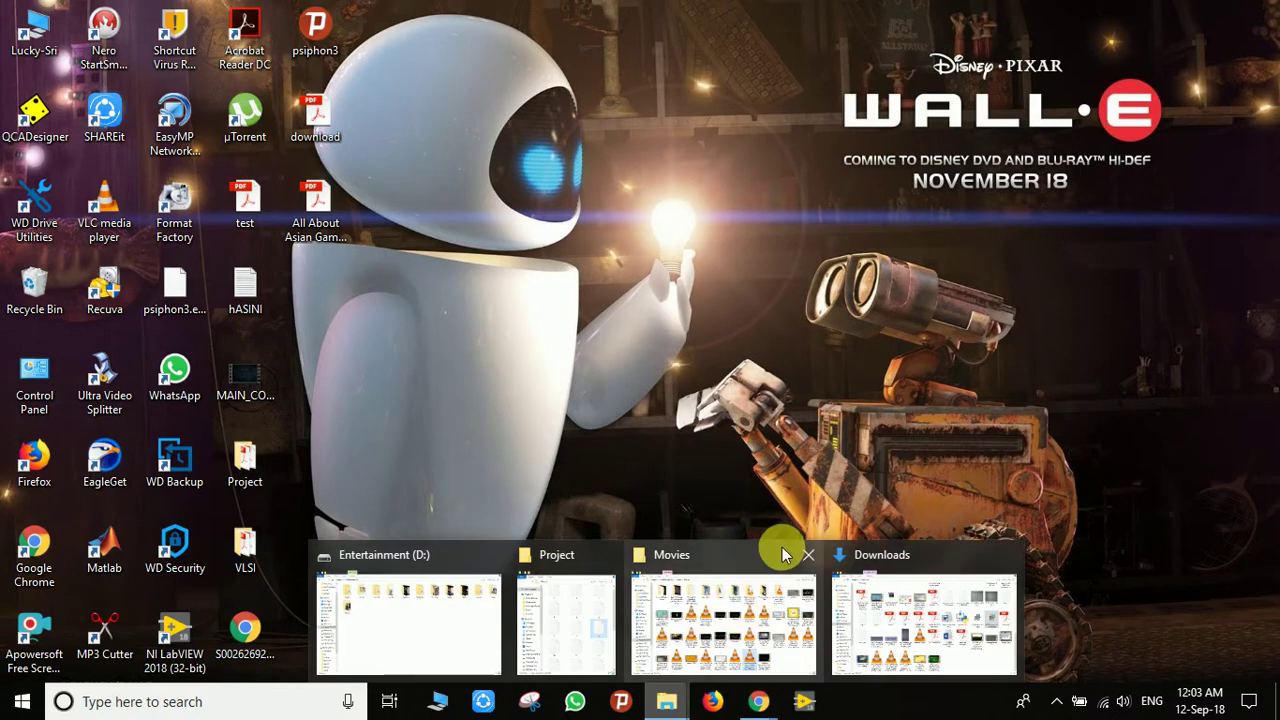
{"action": "left_click", "coordinate": [918, 560]}
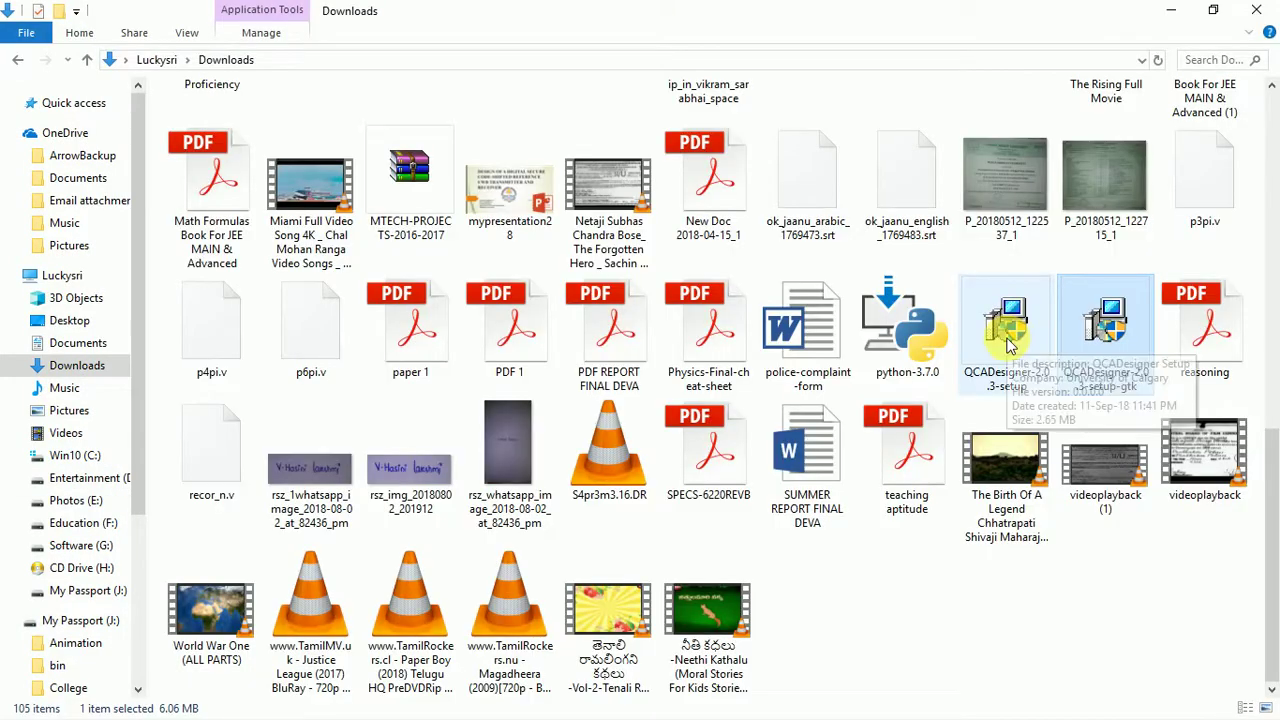
{"action": "left_click", "coordinate": [1006, 338]}
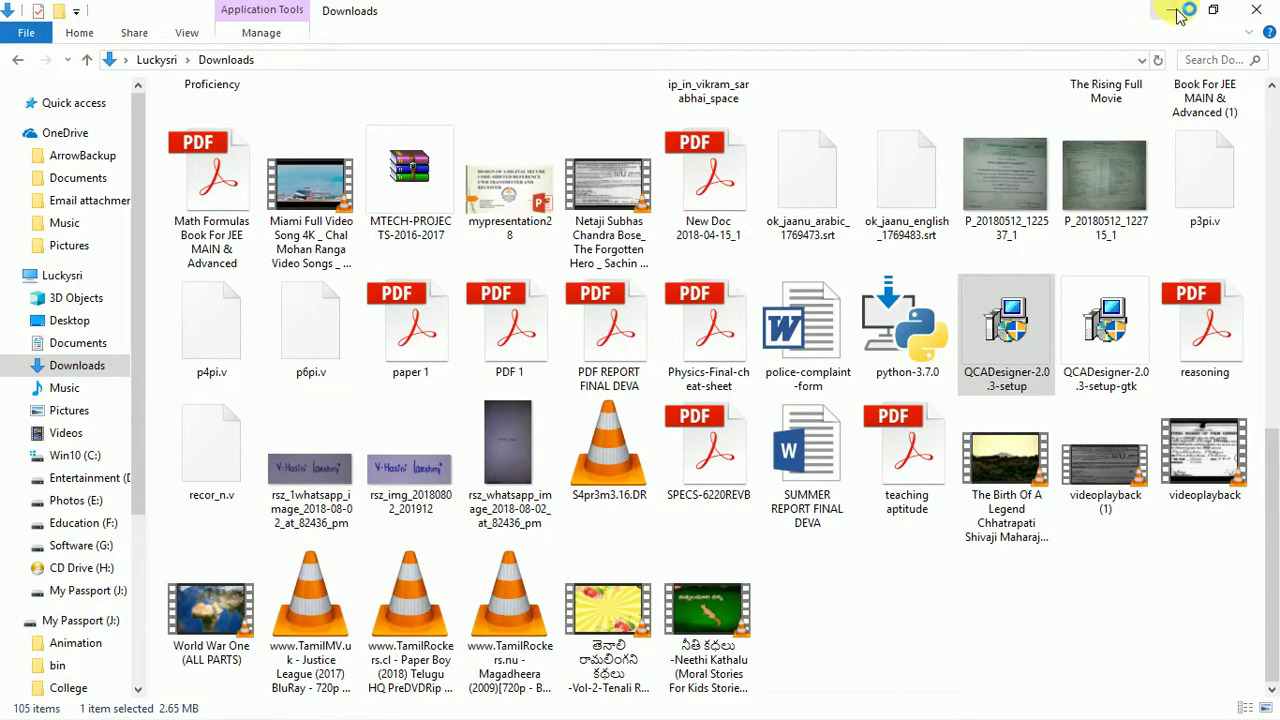
{"action": "left_click", "coordinate": [1168, 12]}
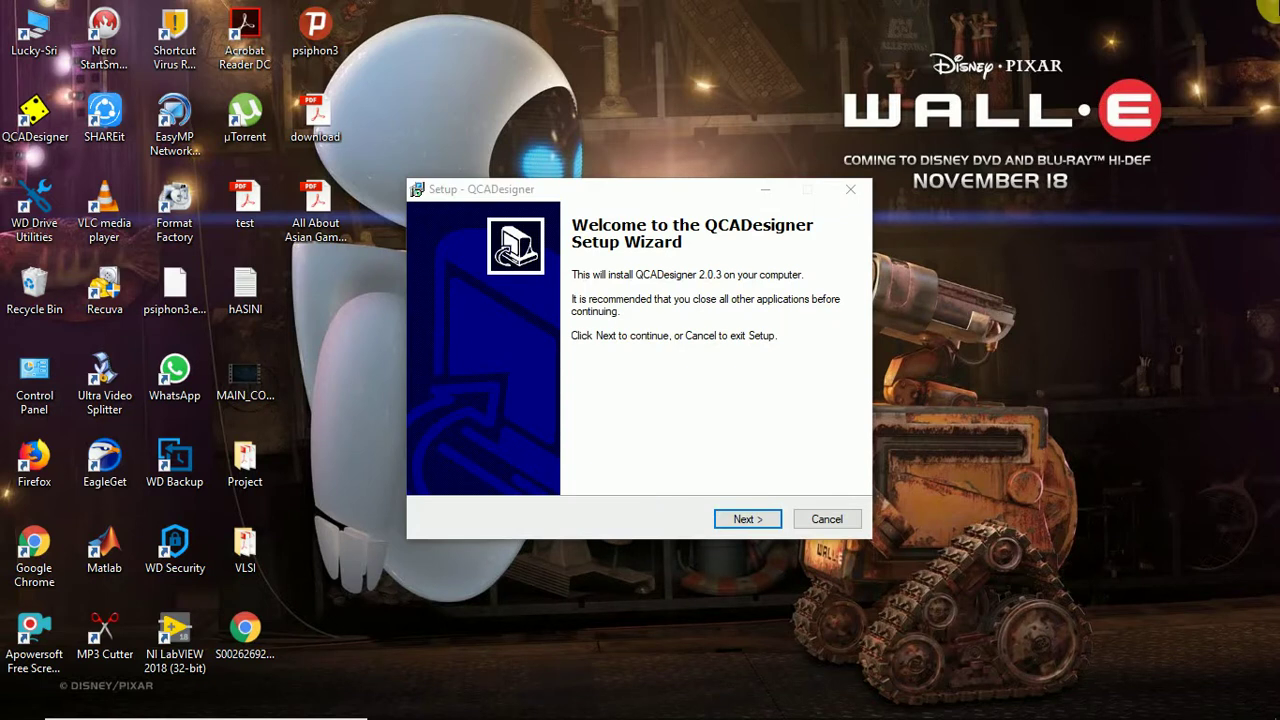
Accept the license agreement, keep the default folders and desktop icon option, and install QCADesigner from the second installer
{"action": "left_click", "coordinate": [777, 519]}
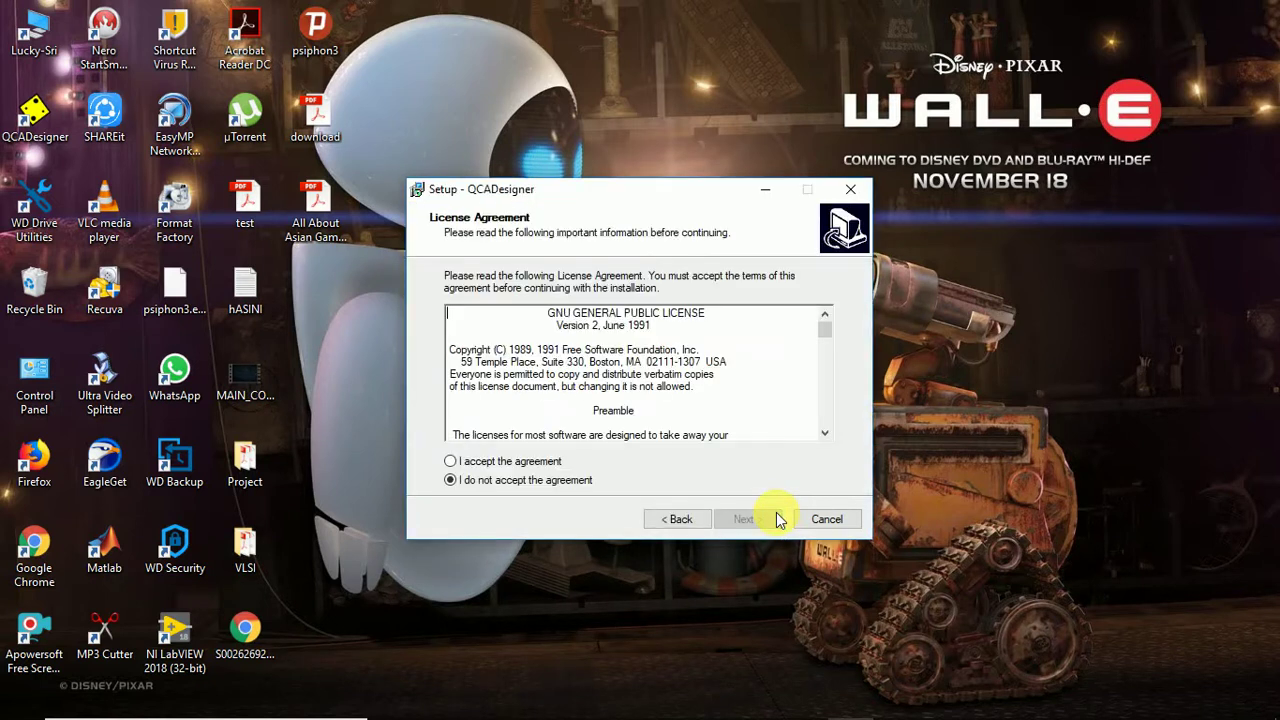
{"action": "left_click", "coordinate": [482, 468]}
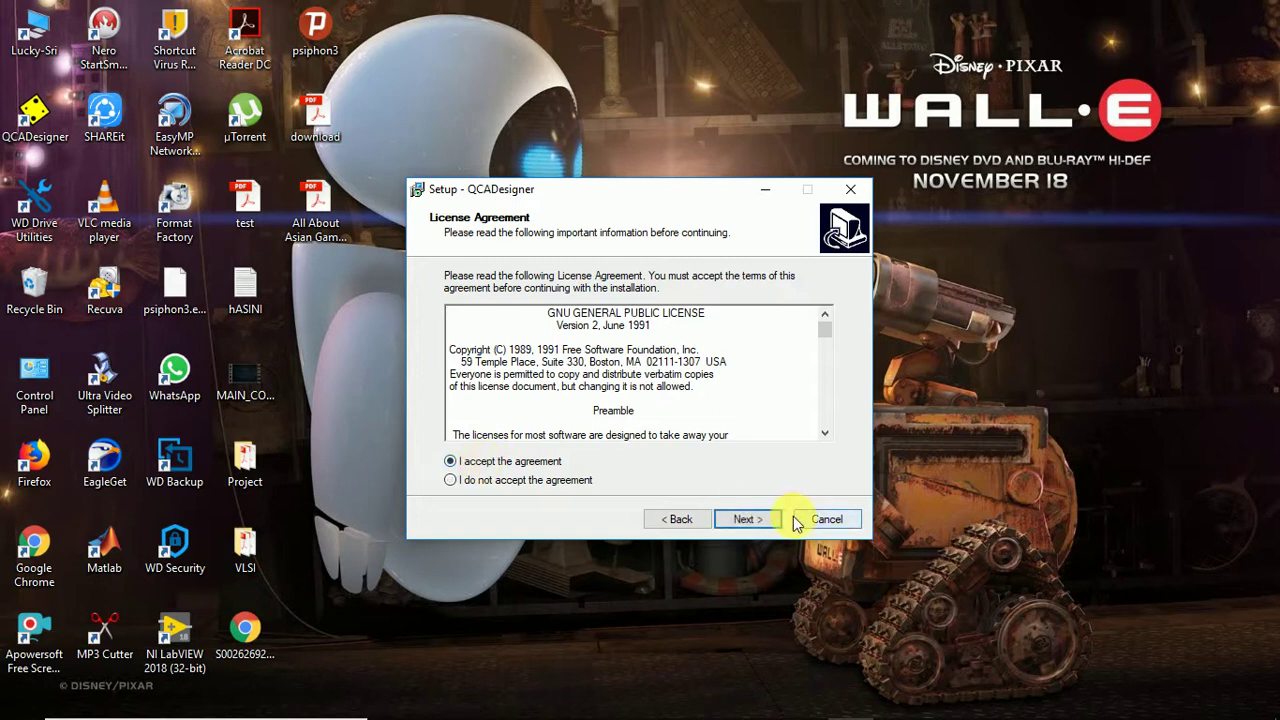
{"action": "left_click", "coordinate": [738, 520]}
{"action": "left_click", "coordinate": [731, 522]}
{"action": "left_click", "coordinate": [731, 522]}
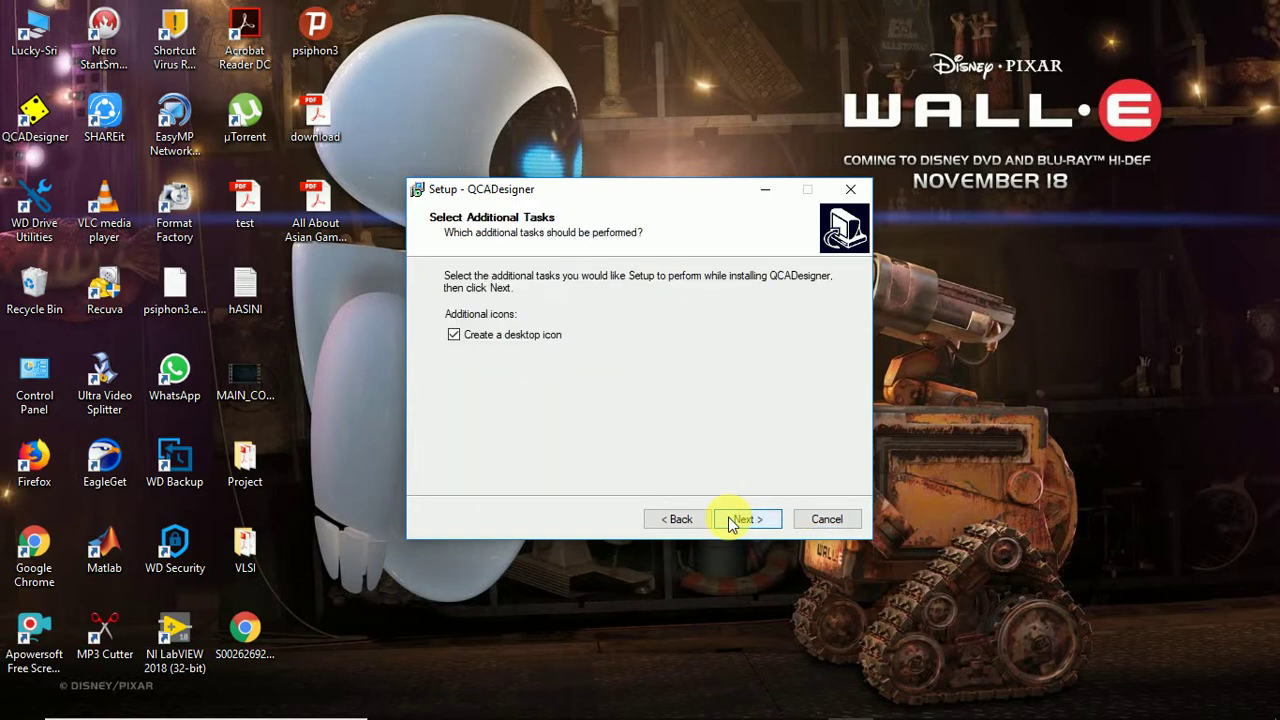
{"action": "left_click", "coordinate": [731, 522]}
{"action": "left_click", "coordinate": [731, 520]}
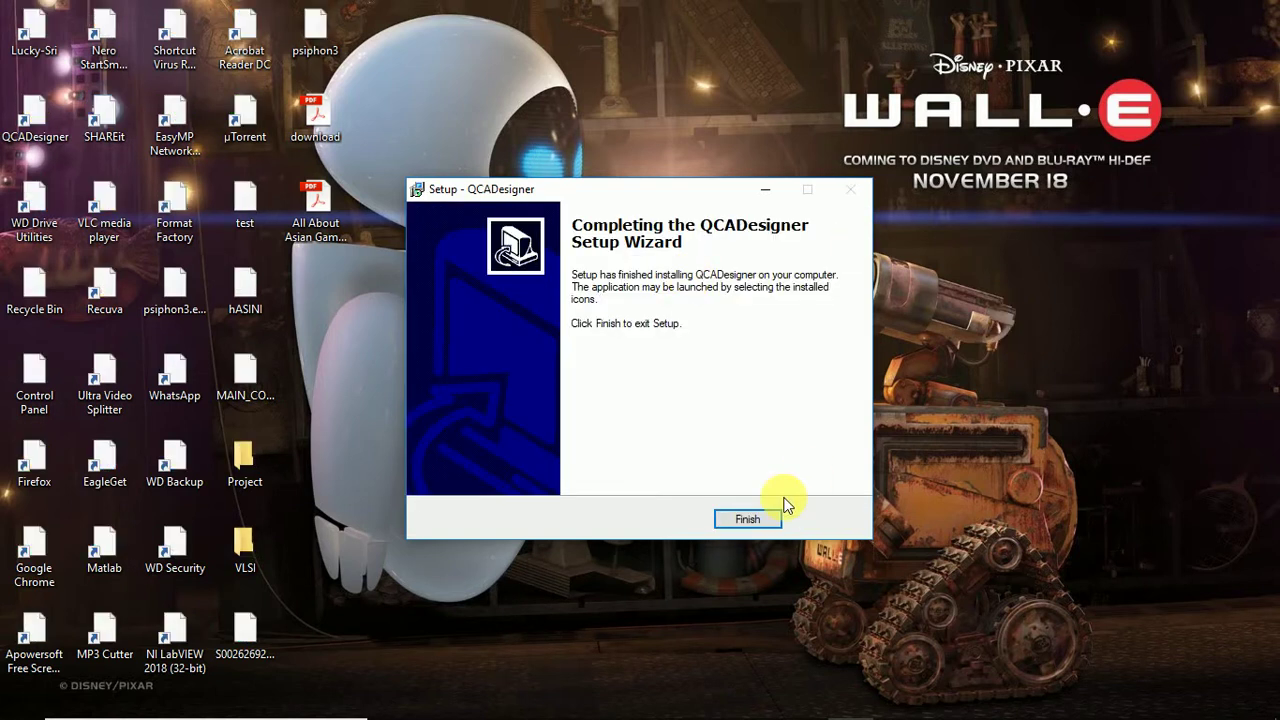
Exit the completed QCADesigner setup wizard, launch QCADesigner from the desktop and move its window toward the middle of the screen
{"action": "left_click", "coordinate": [746, 520]}
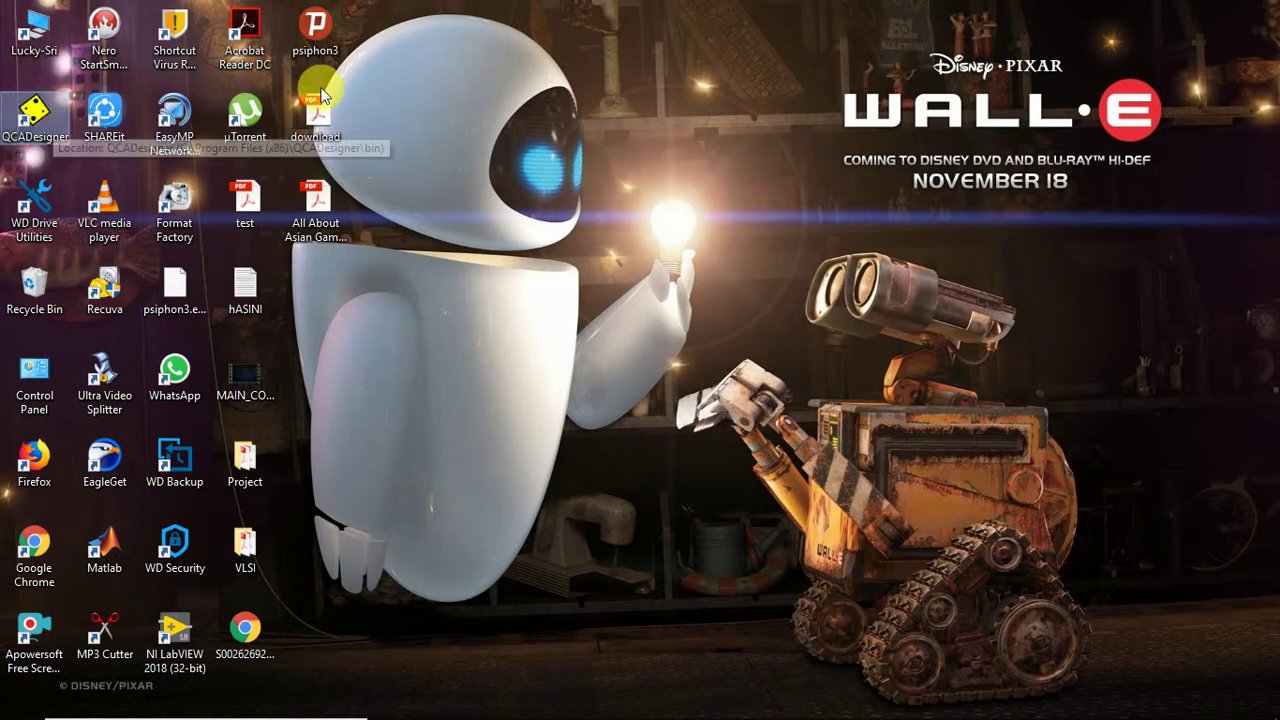
{"action": "double_click", "coordinate": [52, 115]}
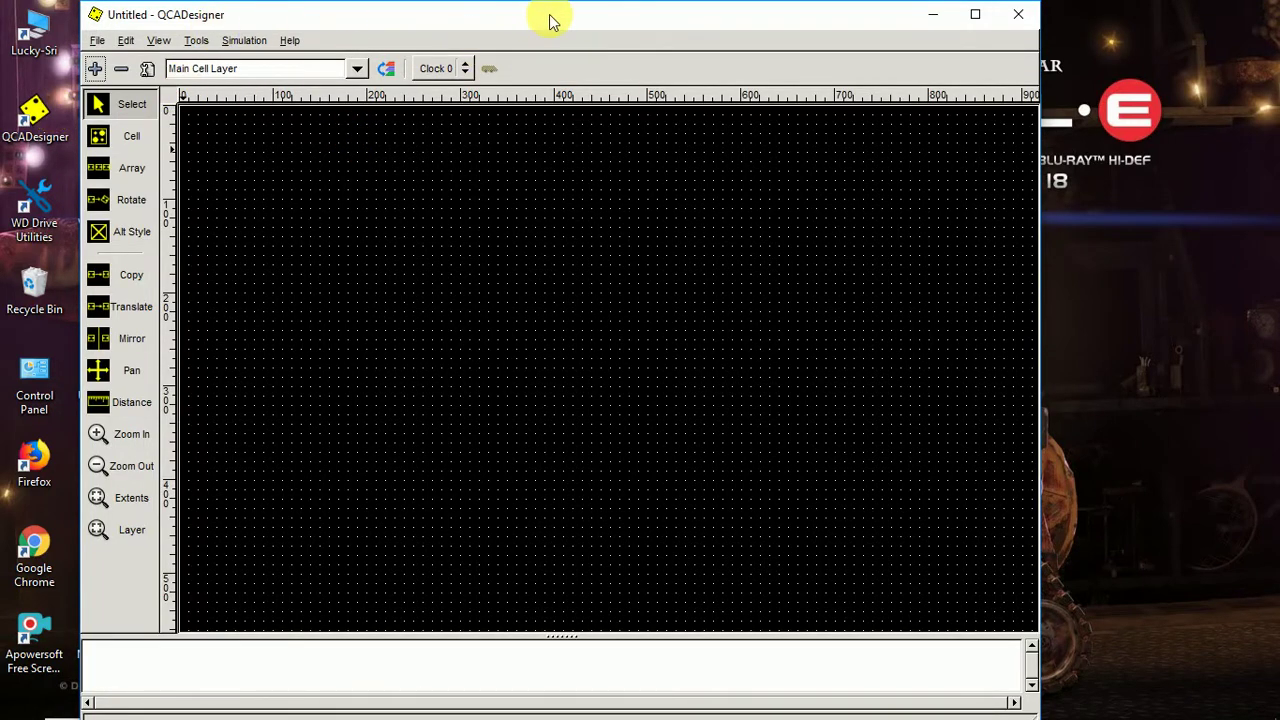
{"action": "left_click_drag", "start_coordinate": [569, 32], "coordinate": [727, 48]}
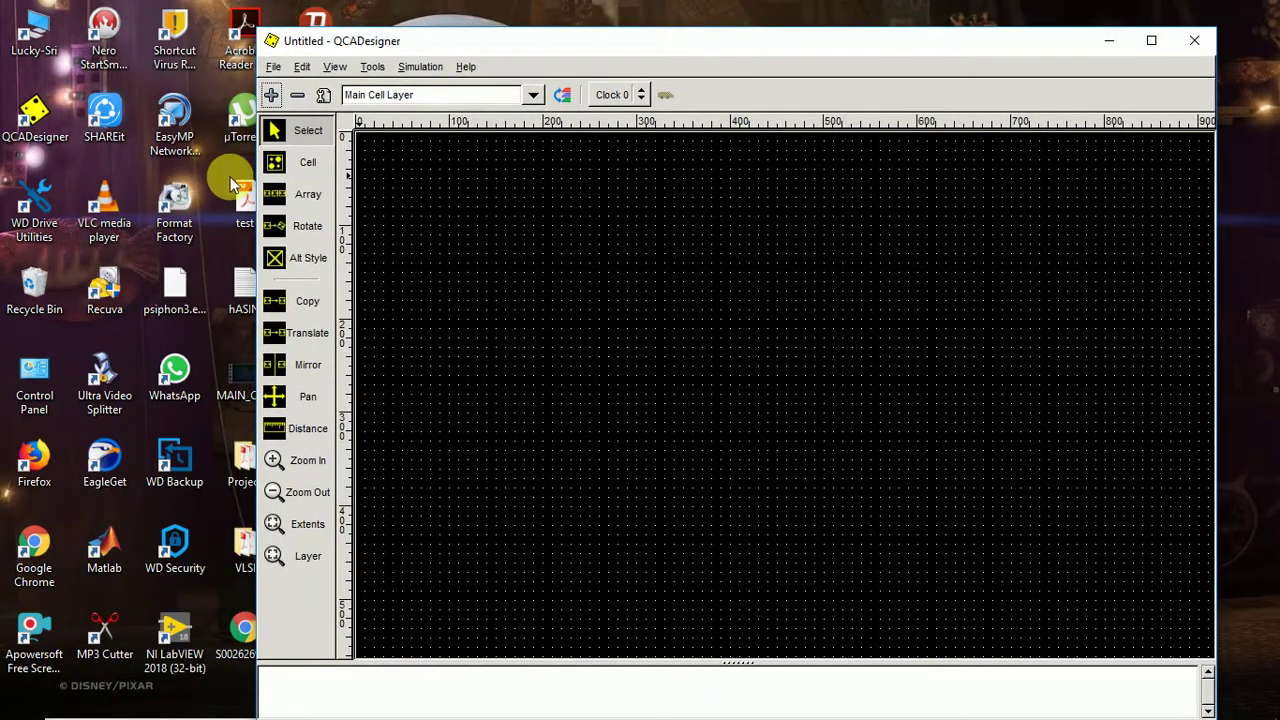
Place six separate QCA cells across the upper part of the Main Cell Layer as a quick test
{"action": "left_click", "coordinate": [310, 168]}
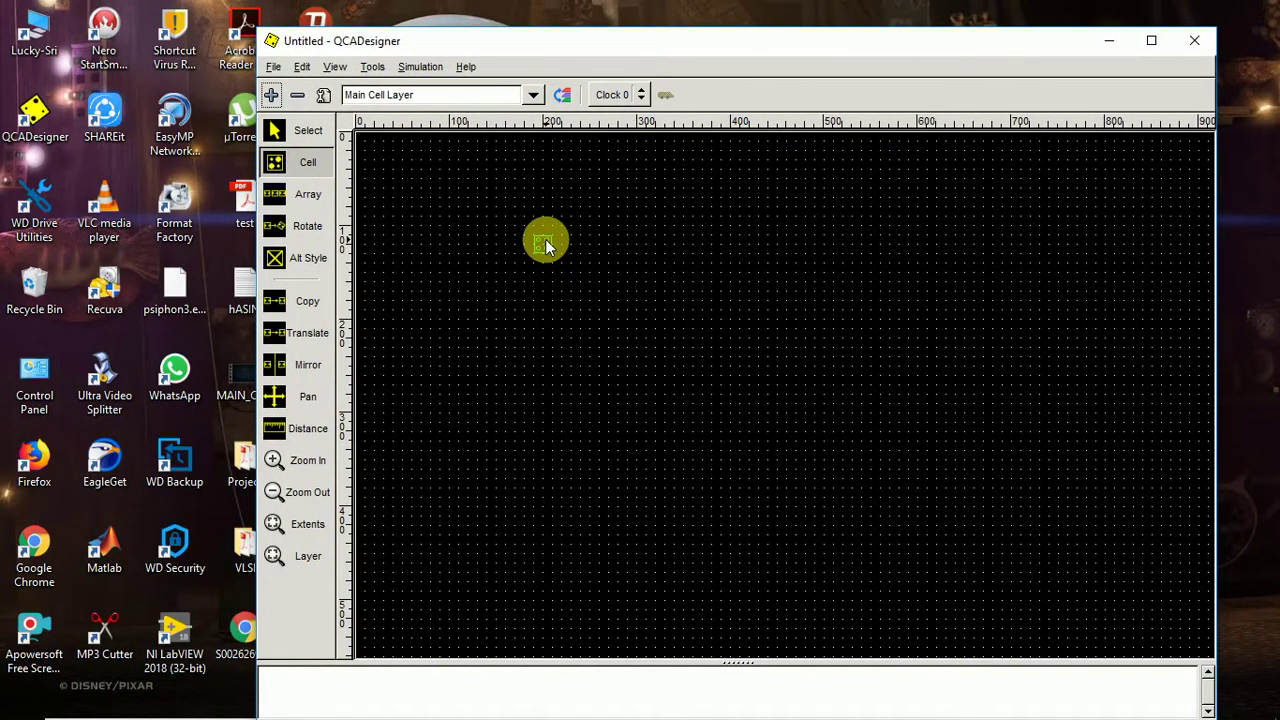
{"action": "left_click", "coordinate": [636, 245]}
{"action": "left_click", "coordinate": [843, 280]}
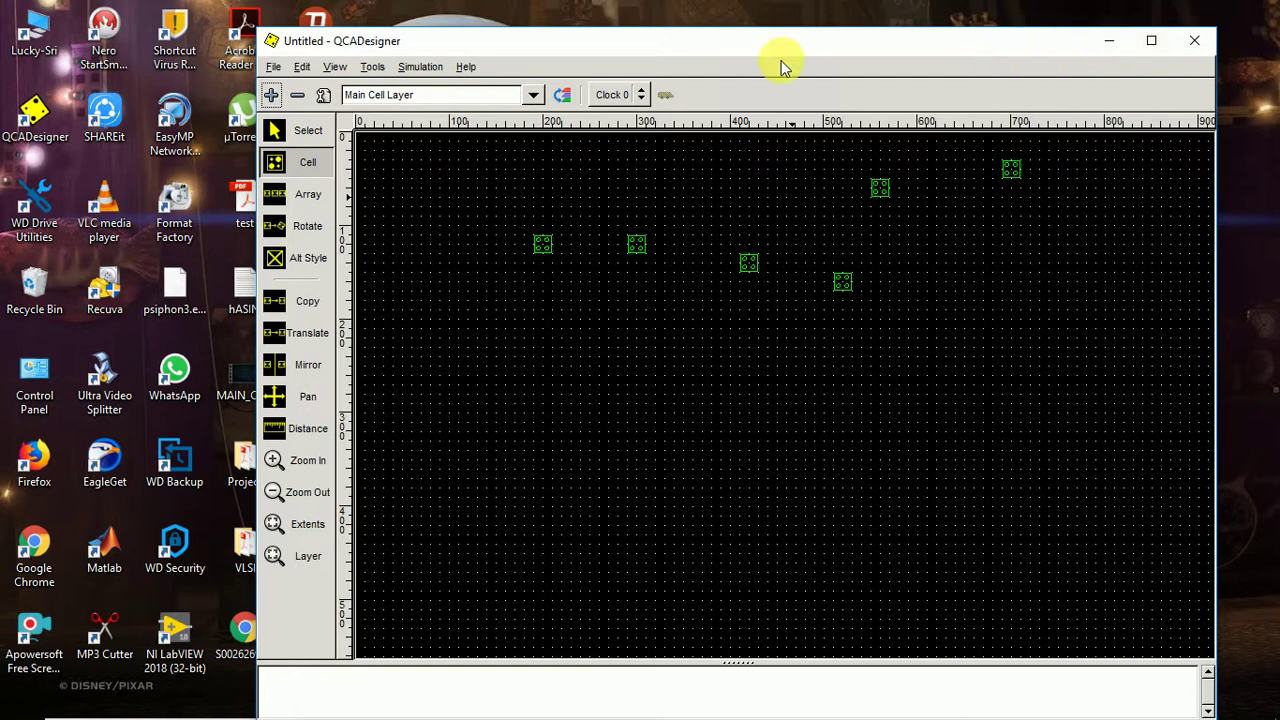
Close QCADesigner without saving the untitled test design
{"action": "left_click", "coordinate": [1180, 48]}
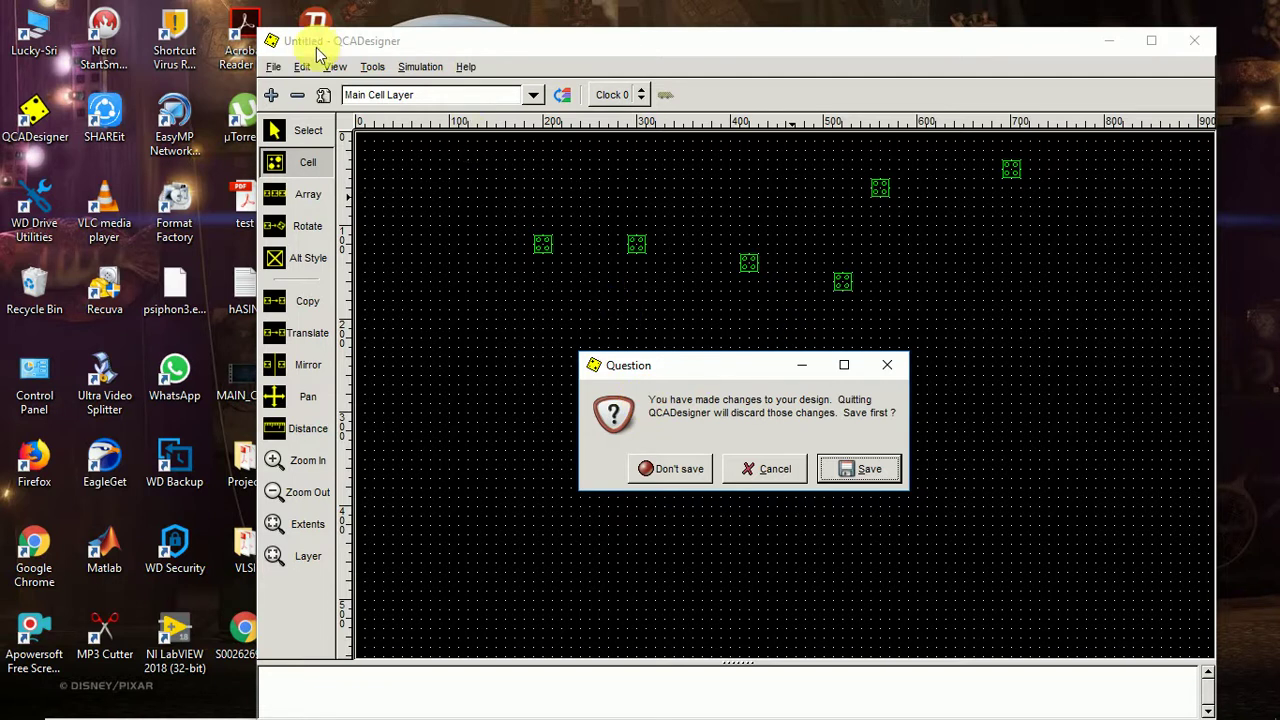
{"action": "left_click", "coordinate": [660, 478]}
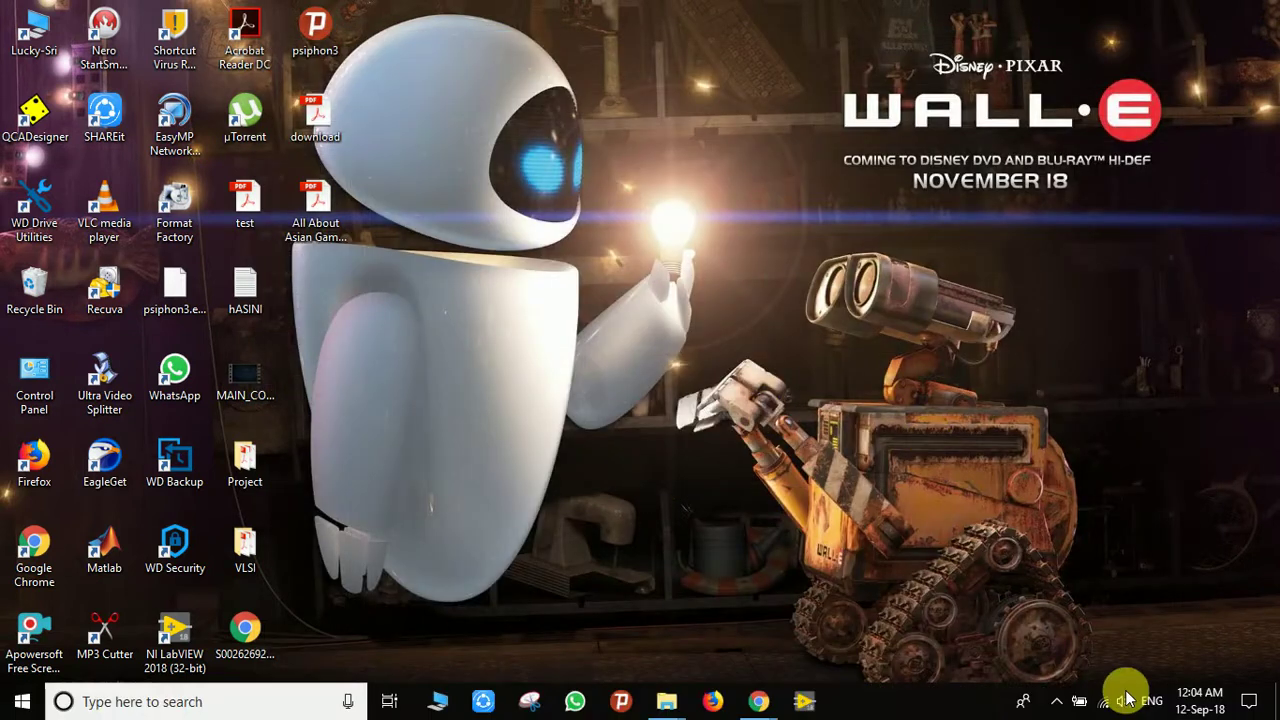
{"action": "left_click", "coordinate": [1058, 701]}
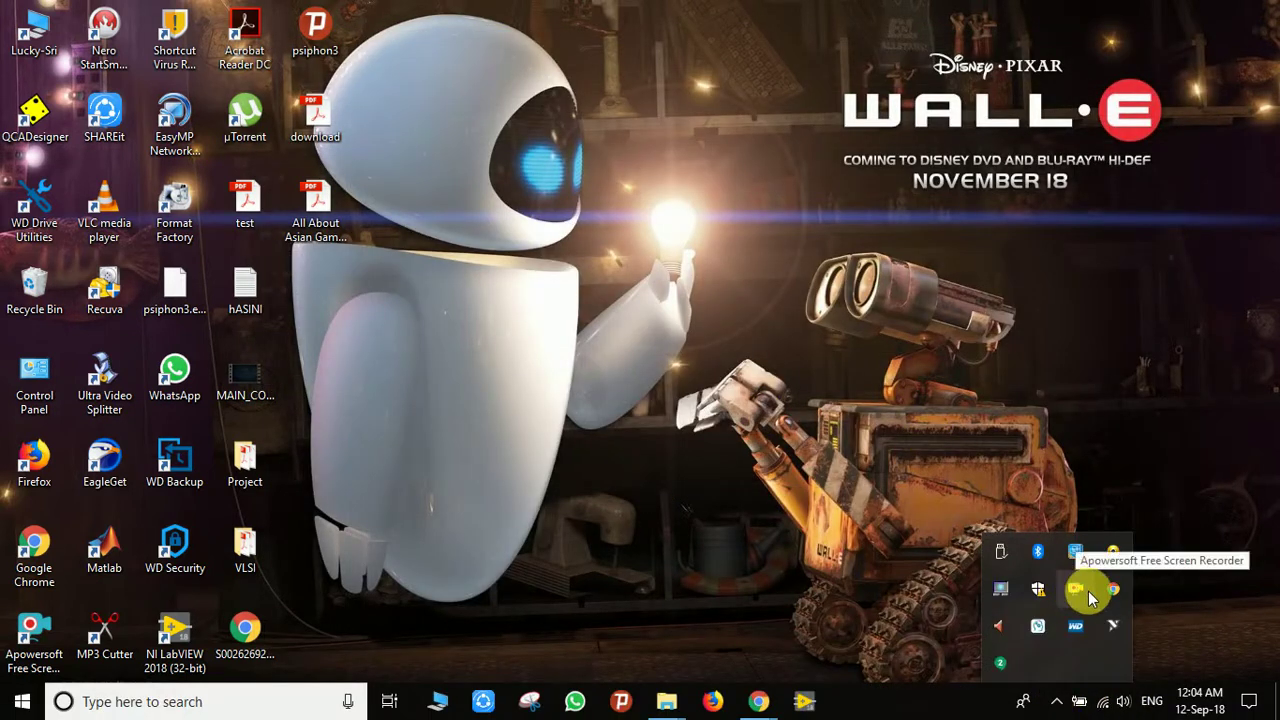
{"action": "left_click", "coordinate": [1075, 590]}
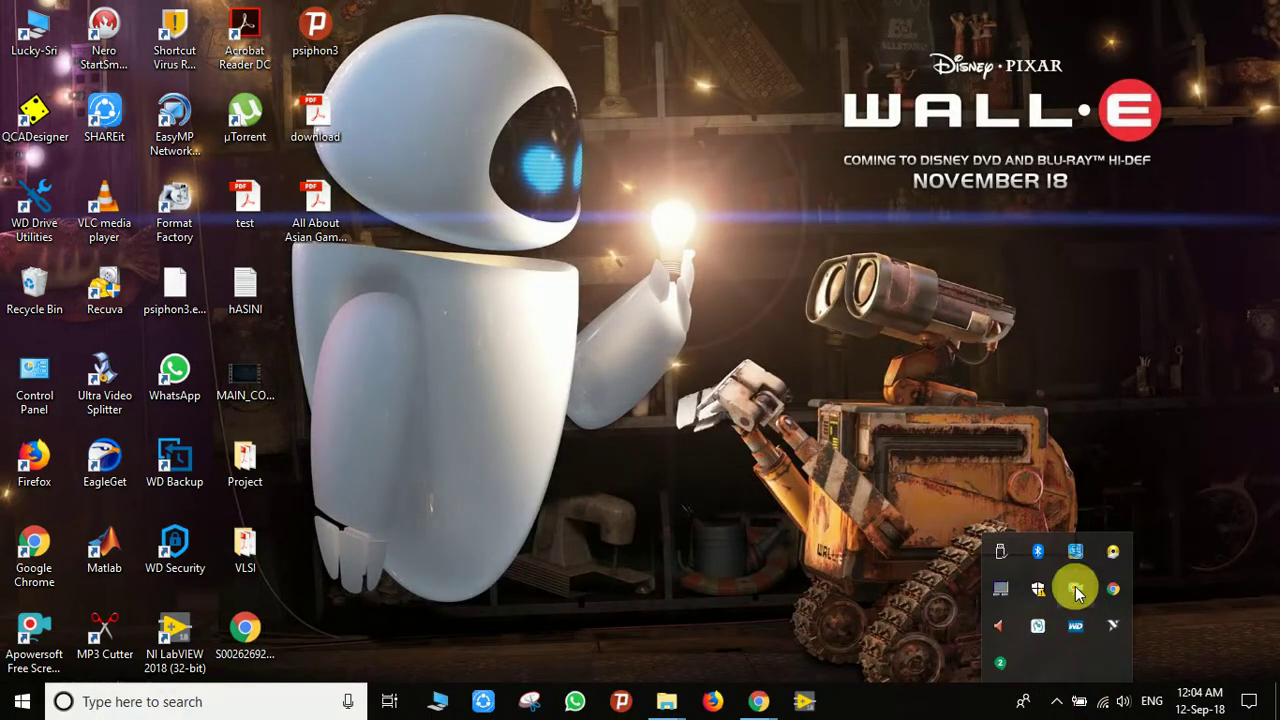